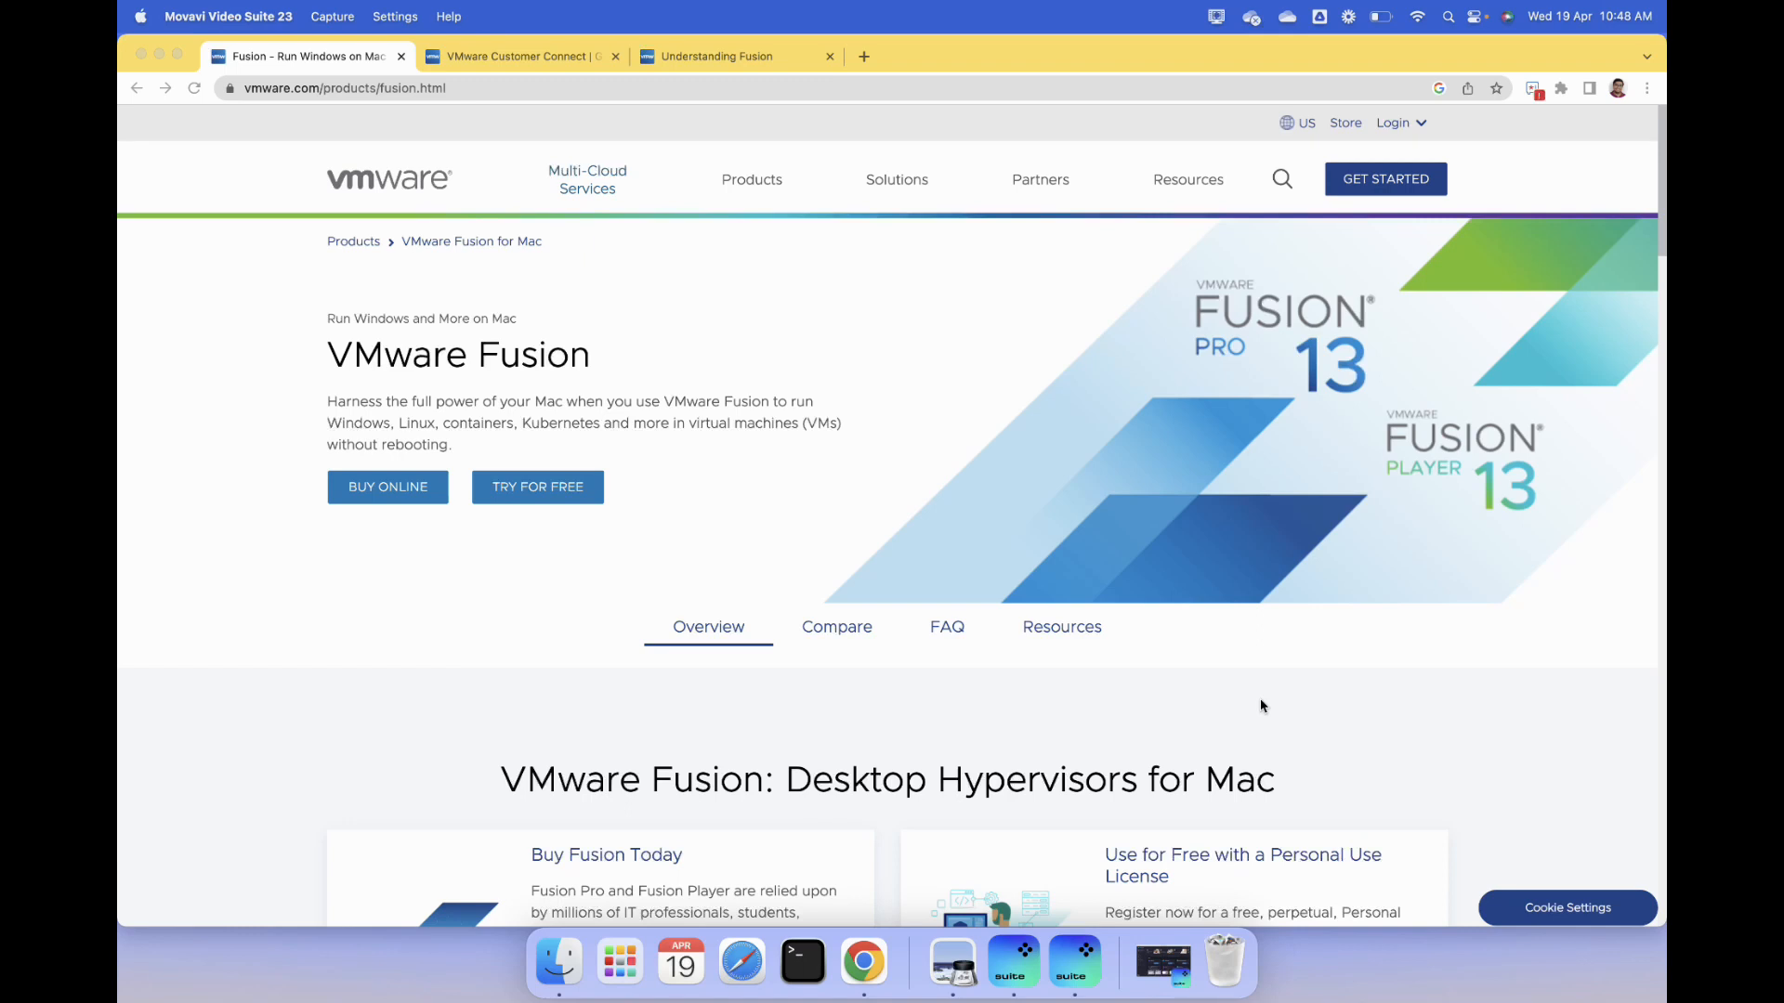
# - Review the VMware Fusion product page and the Customer Connect home page, including its featured products
pyautogui.scroll(-1, 1261, 700)
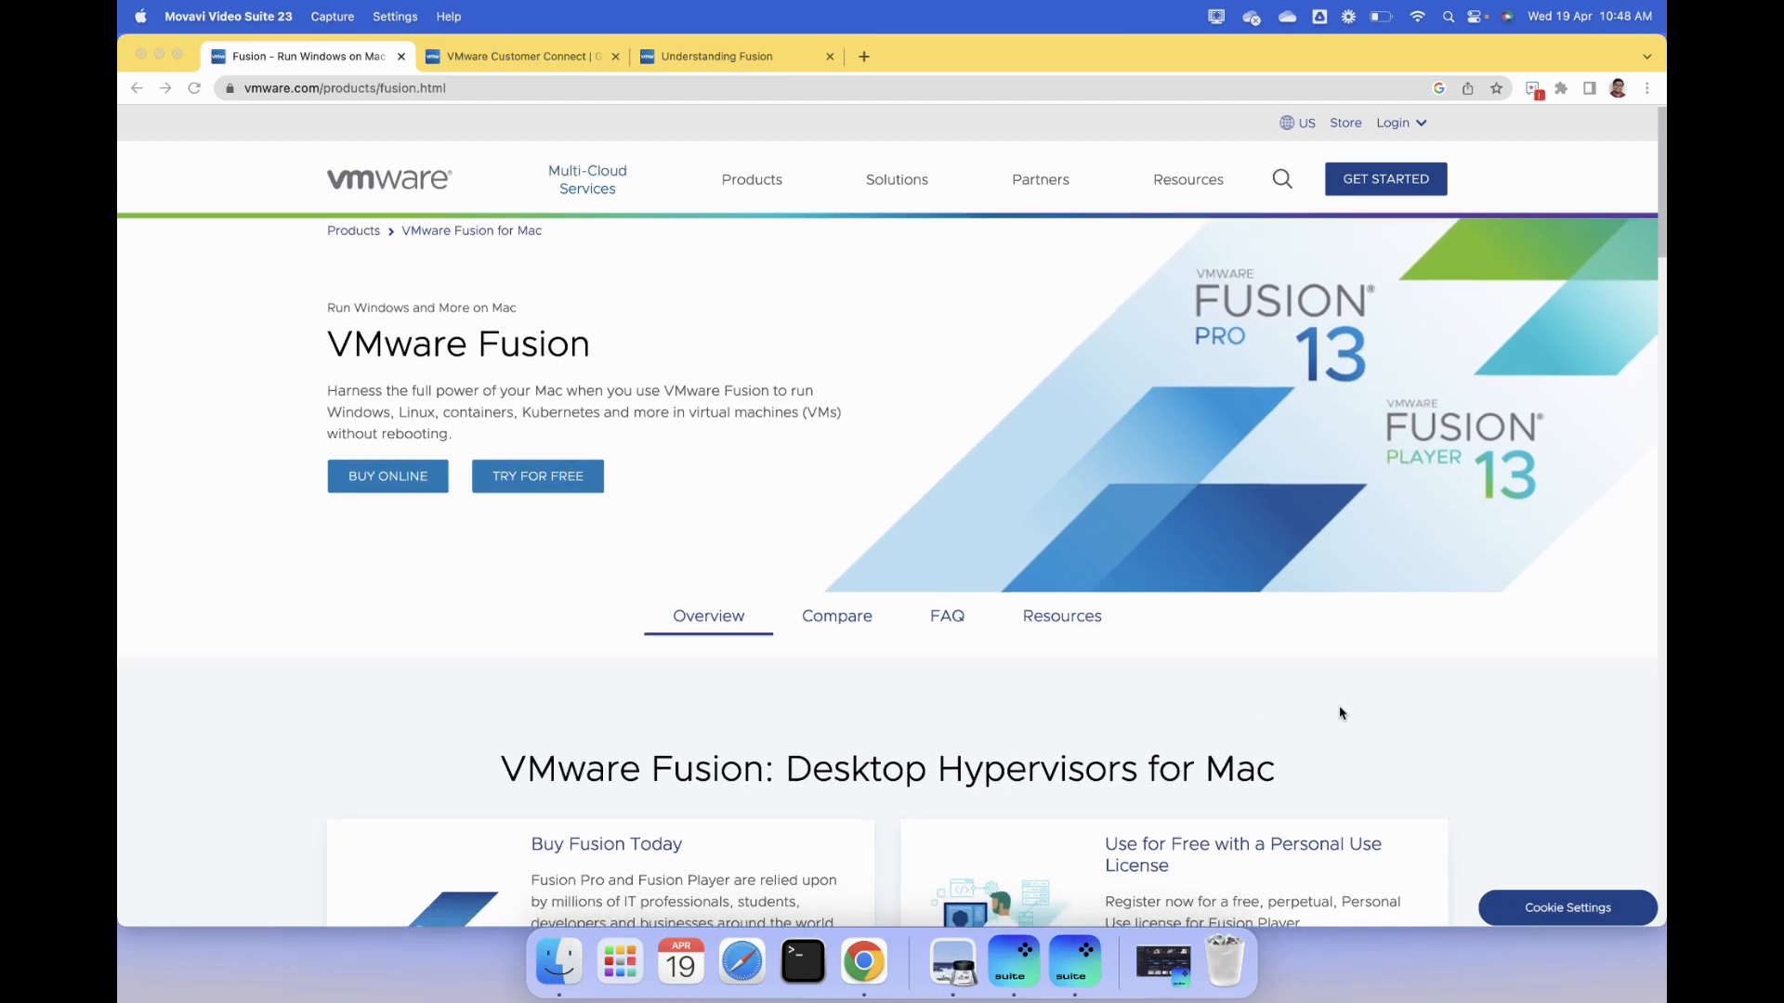
pyautogui.click(1454, 730)
pyautogui.scroll(-10, 1459, 743)
pyautogui.scroll(10, 1300, 817)
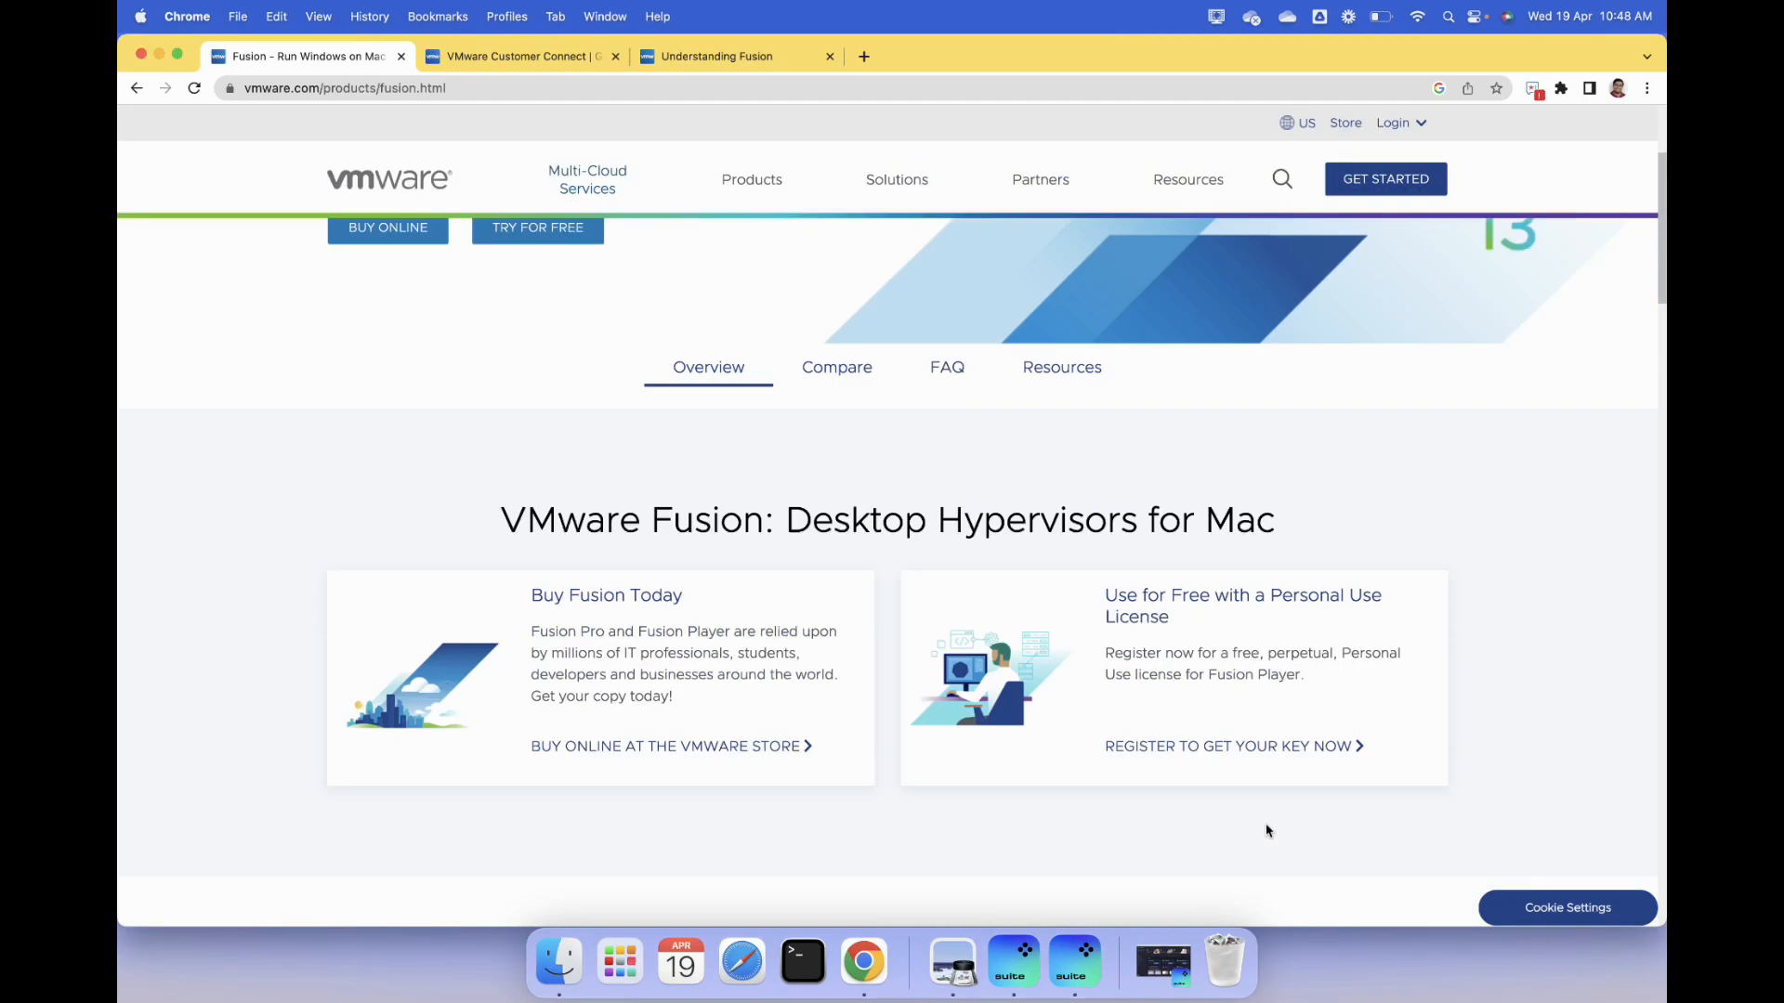
pyautogui.scroll(-2, 1267, 830)
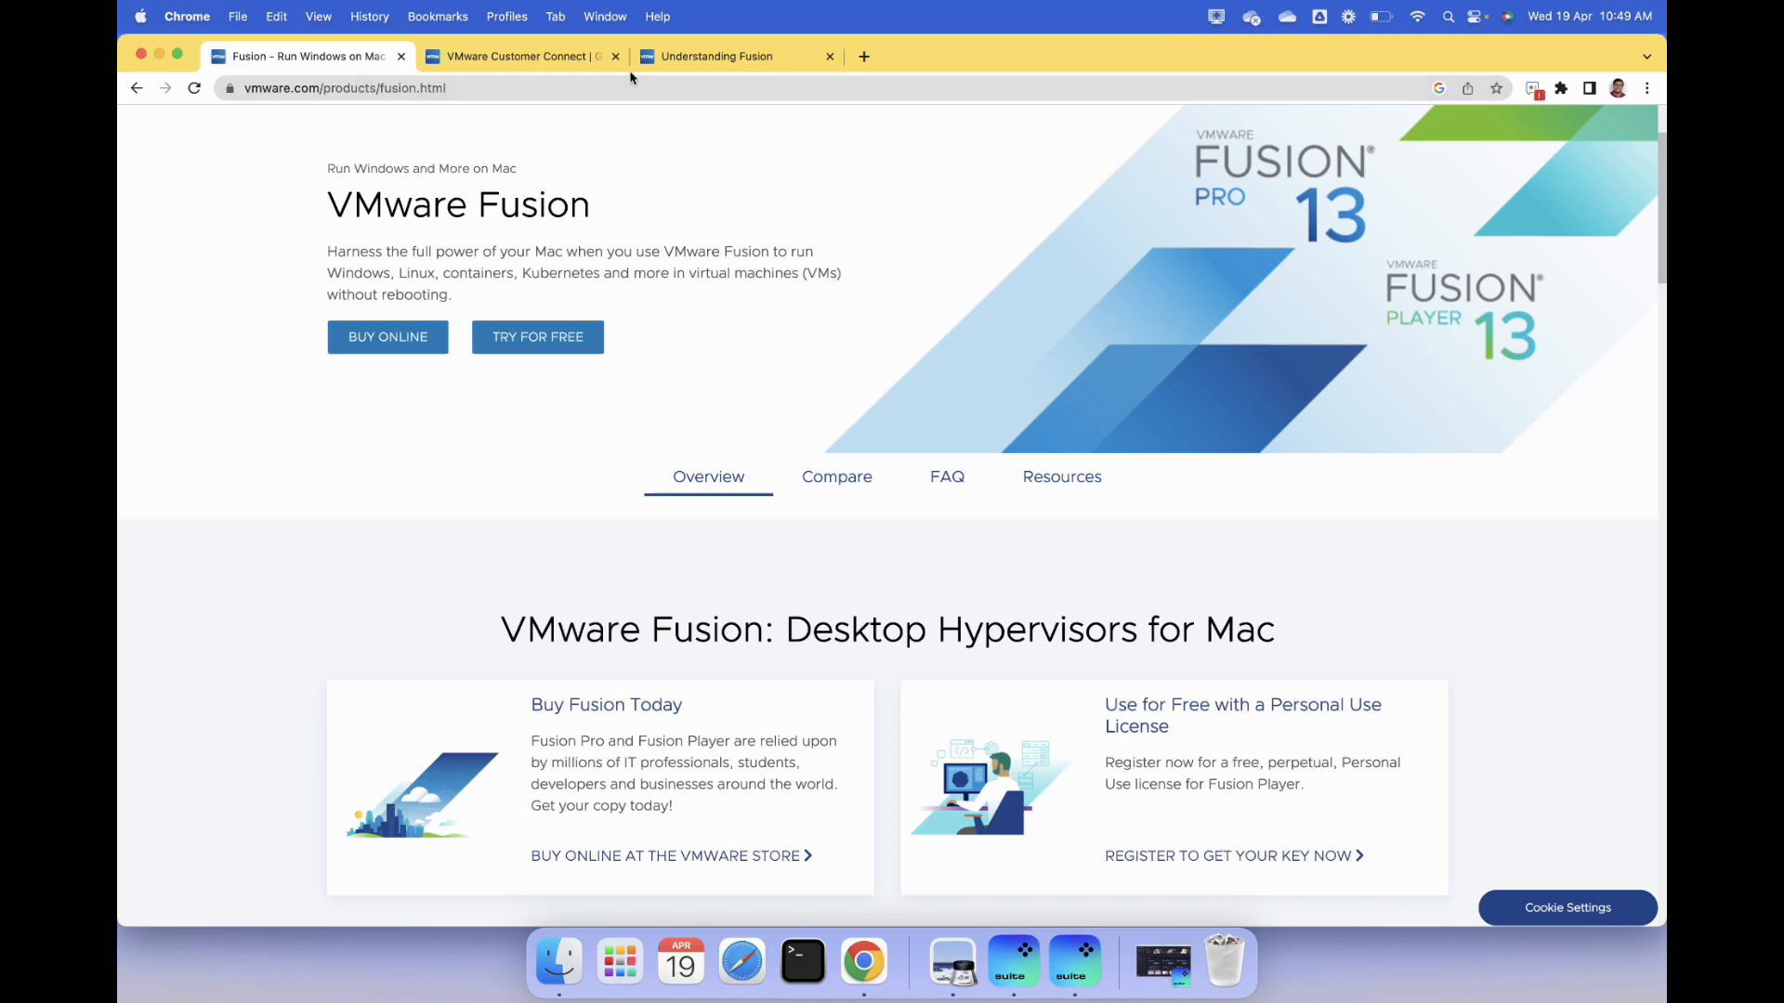
pyautogui.click(580, 54)
pyautogui.scroll(6, 984, 616)
pyautogui.scroll(-6, 983, 616)
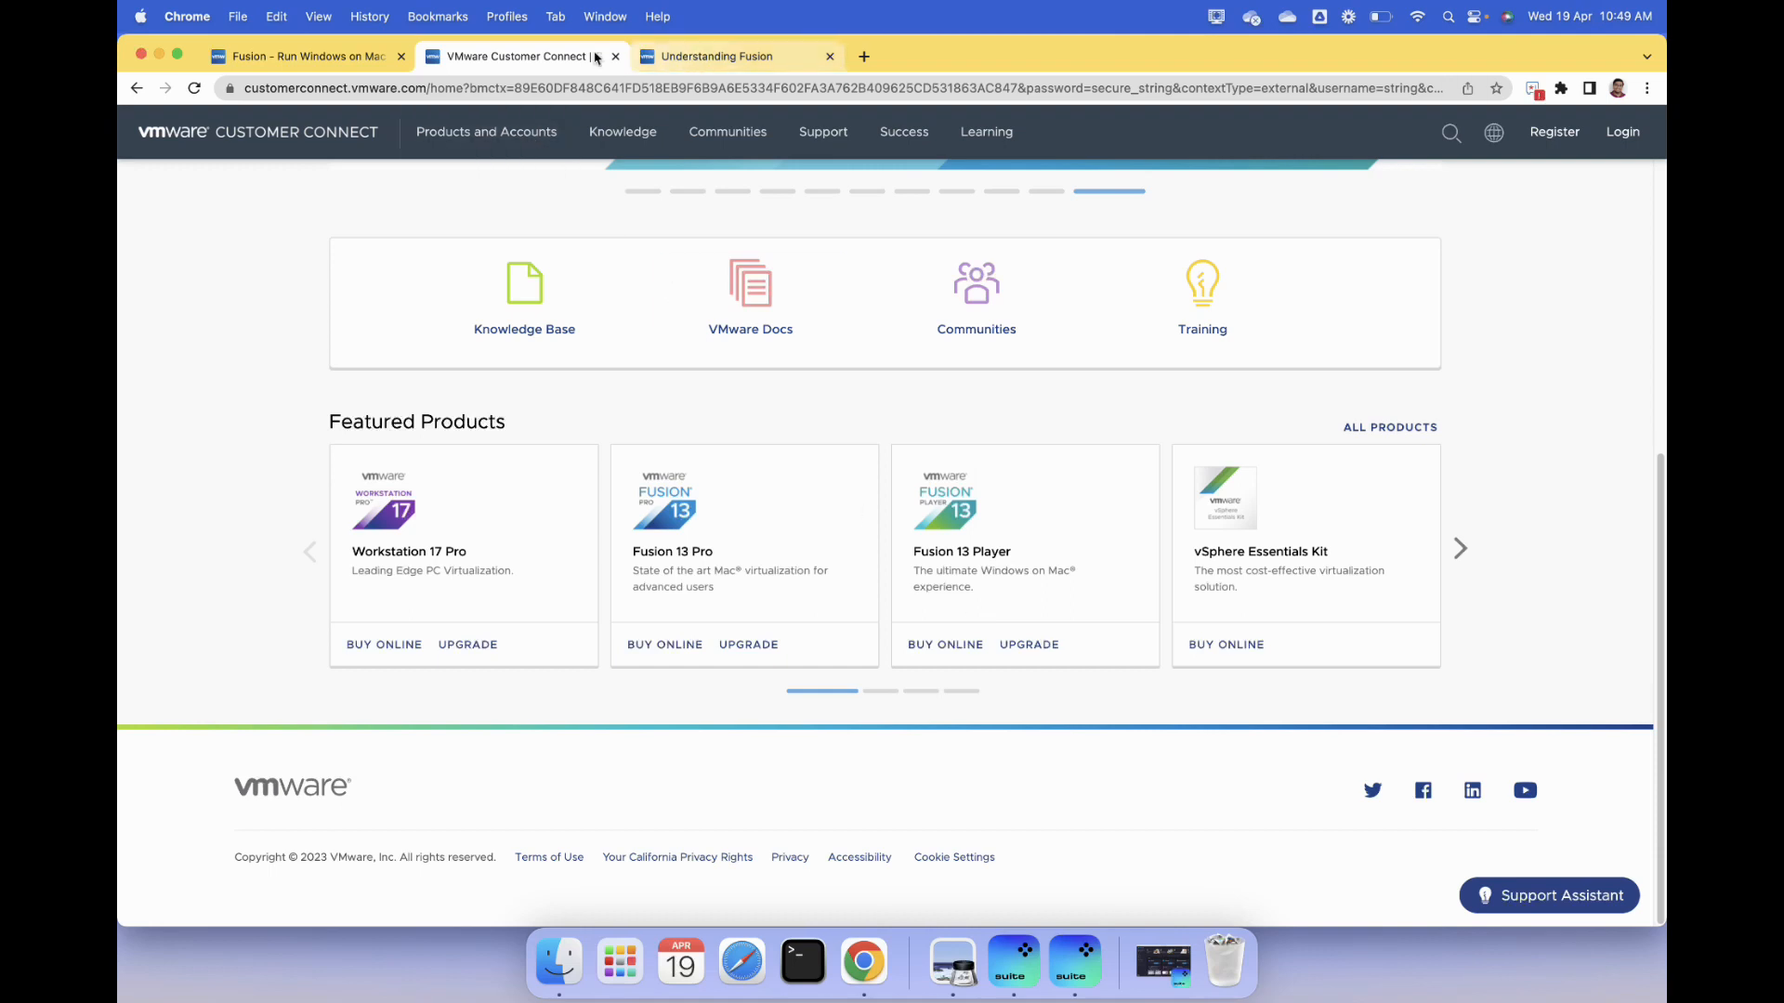
pyautogui.click(316, 55)
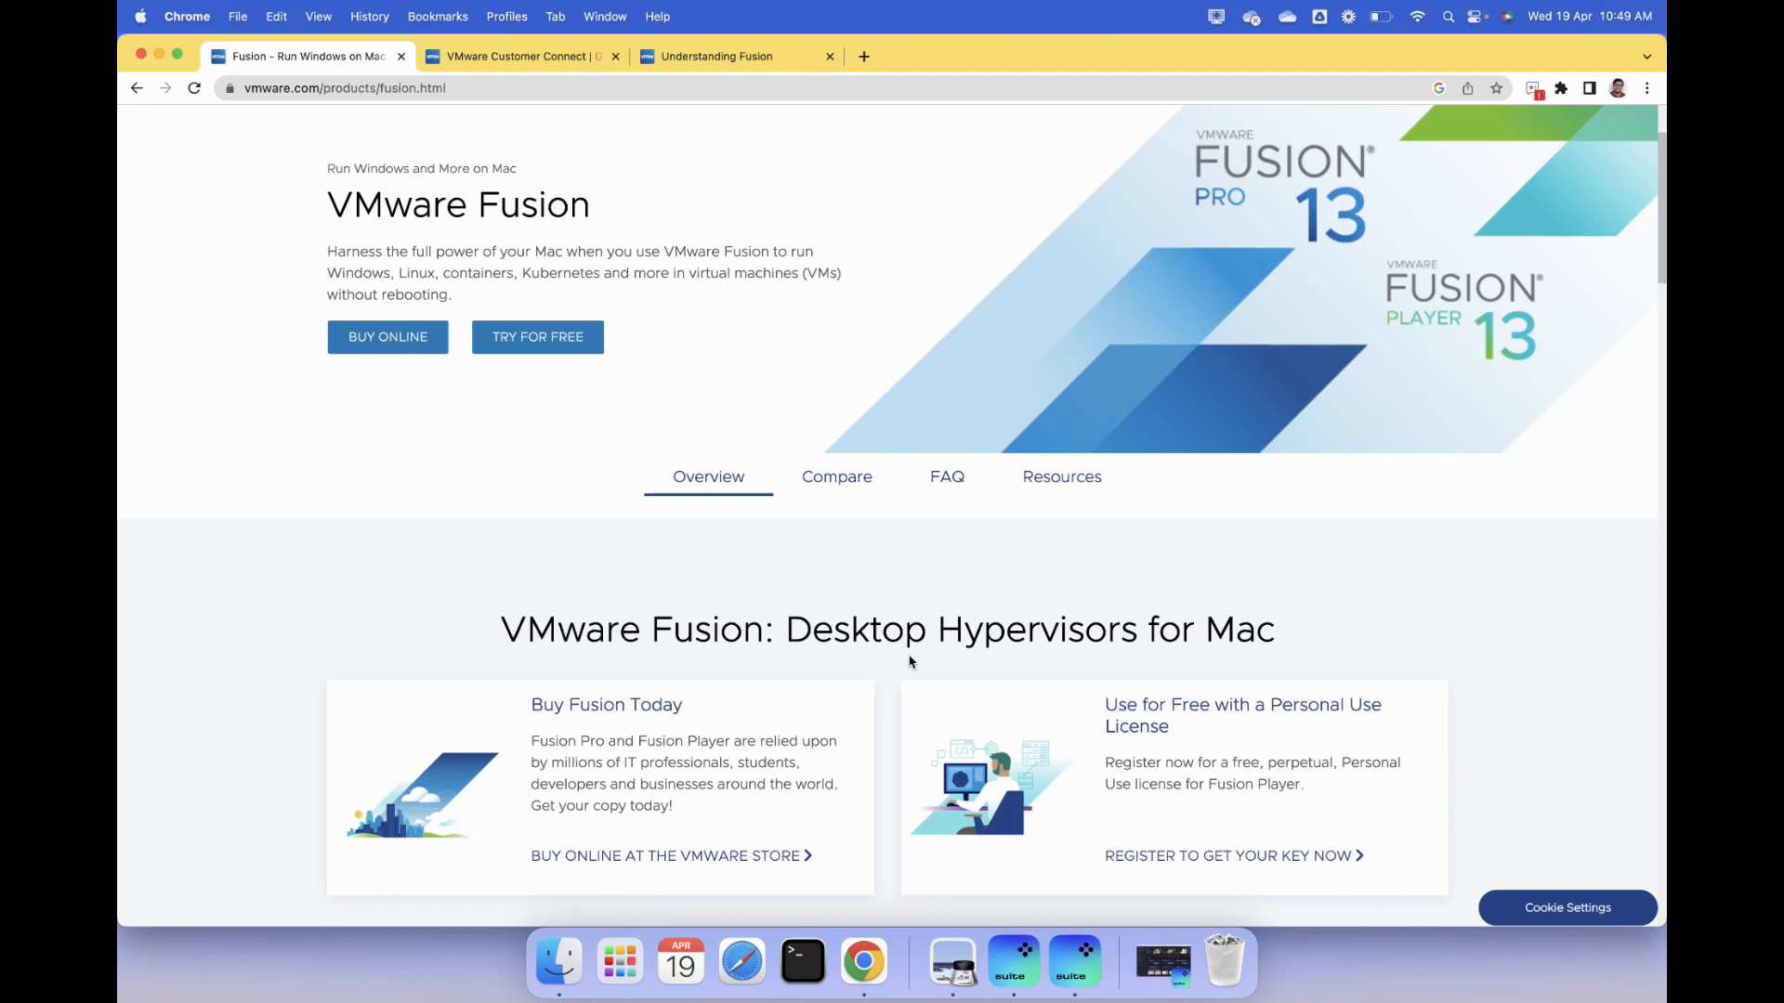
# - Switch to the VMware Fusion installer, run it, and authorize the one-time setup with the administrator password
pyautogui.click(620, 966)
pyautogui.click(622, 979)
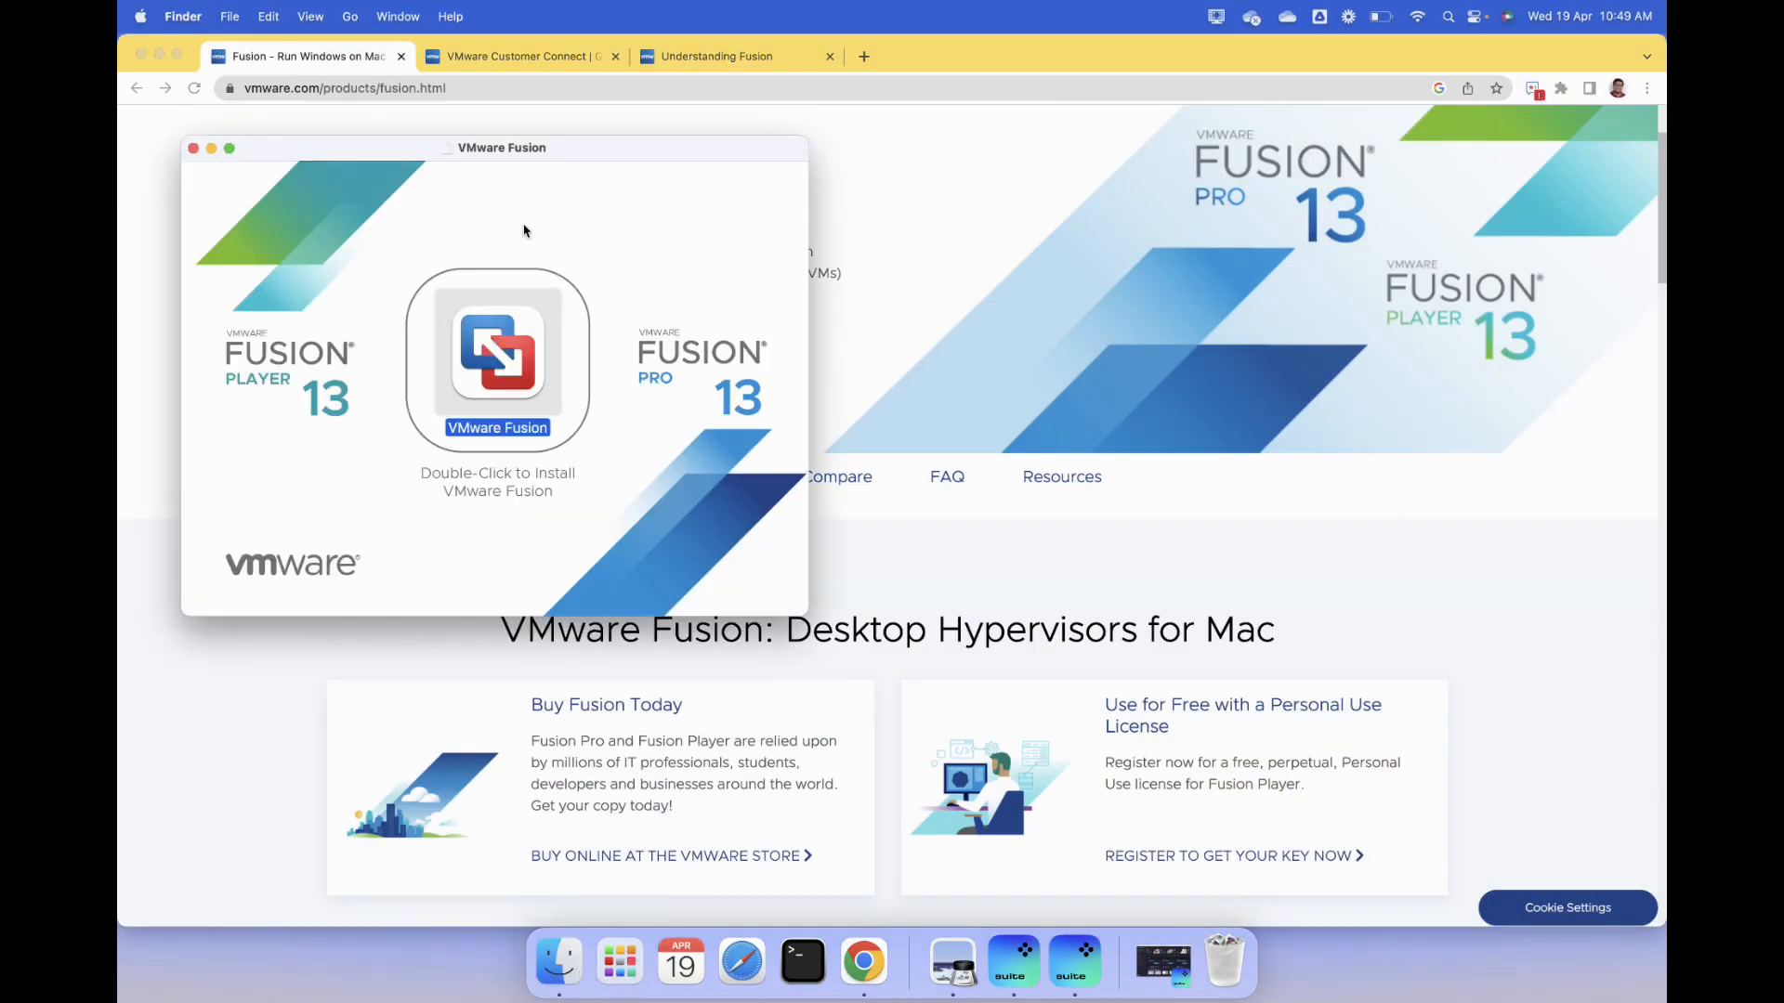
pyautogui.doubleClick(505, 355)
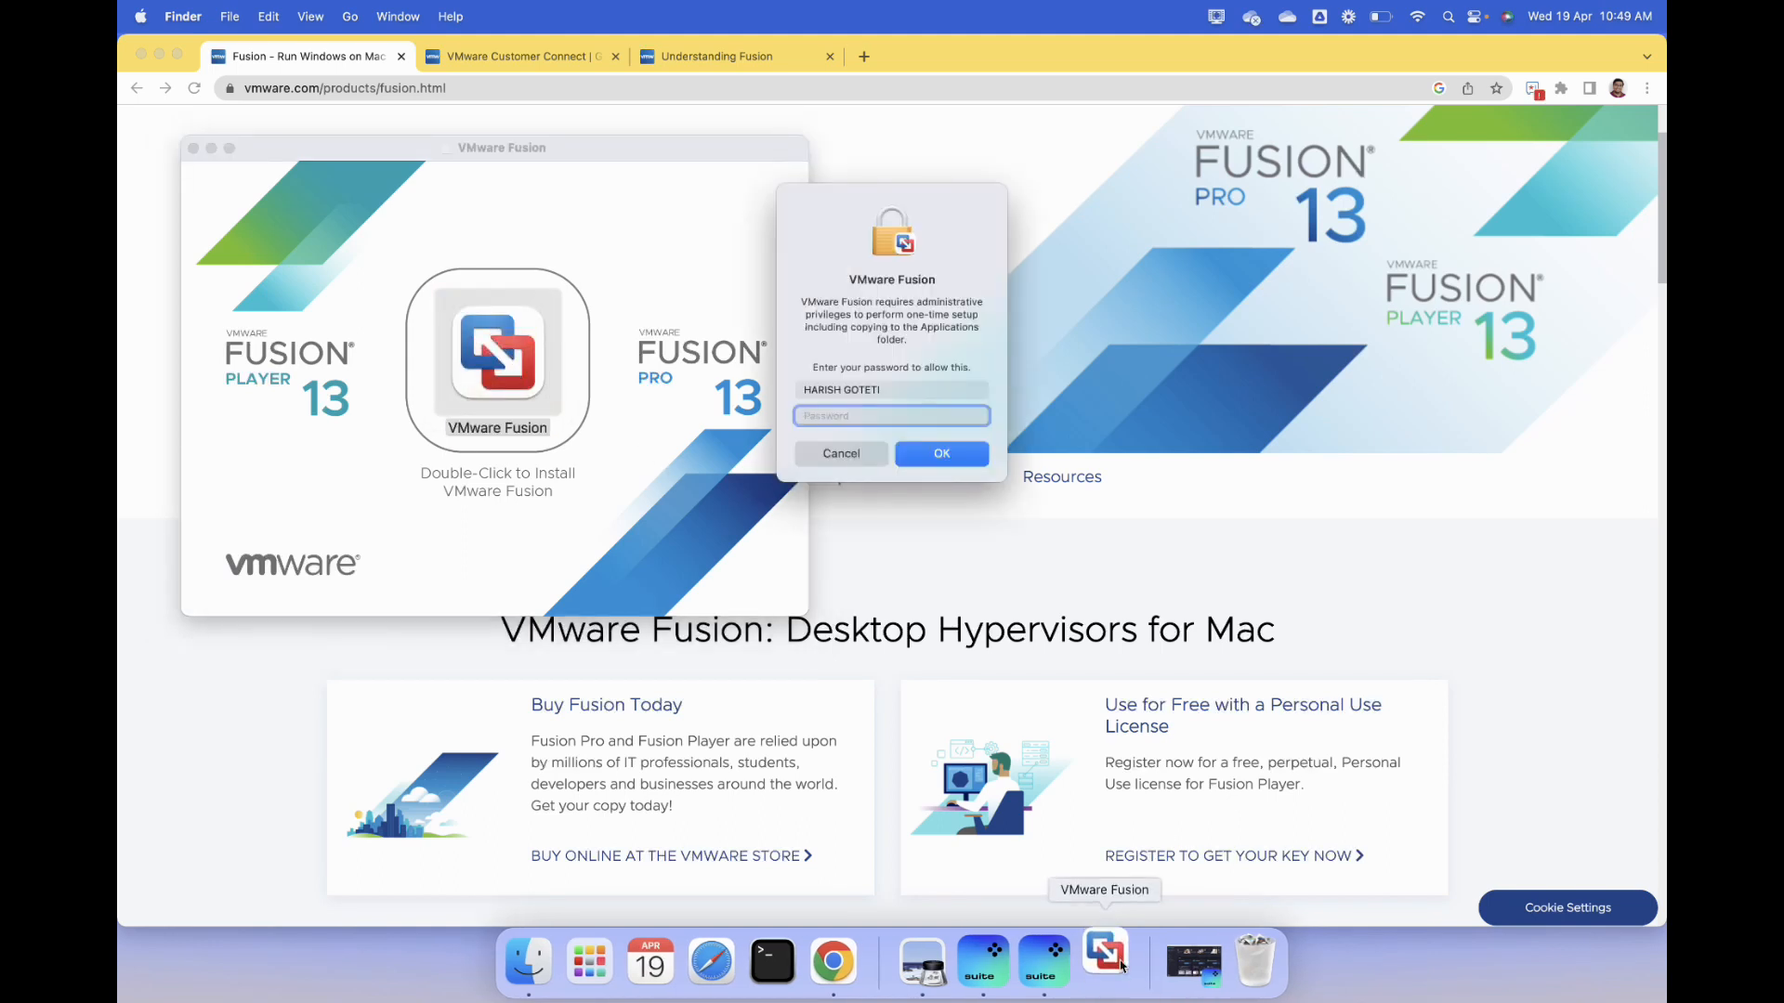
pyautogui.write('aaaaaaaaa')
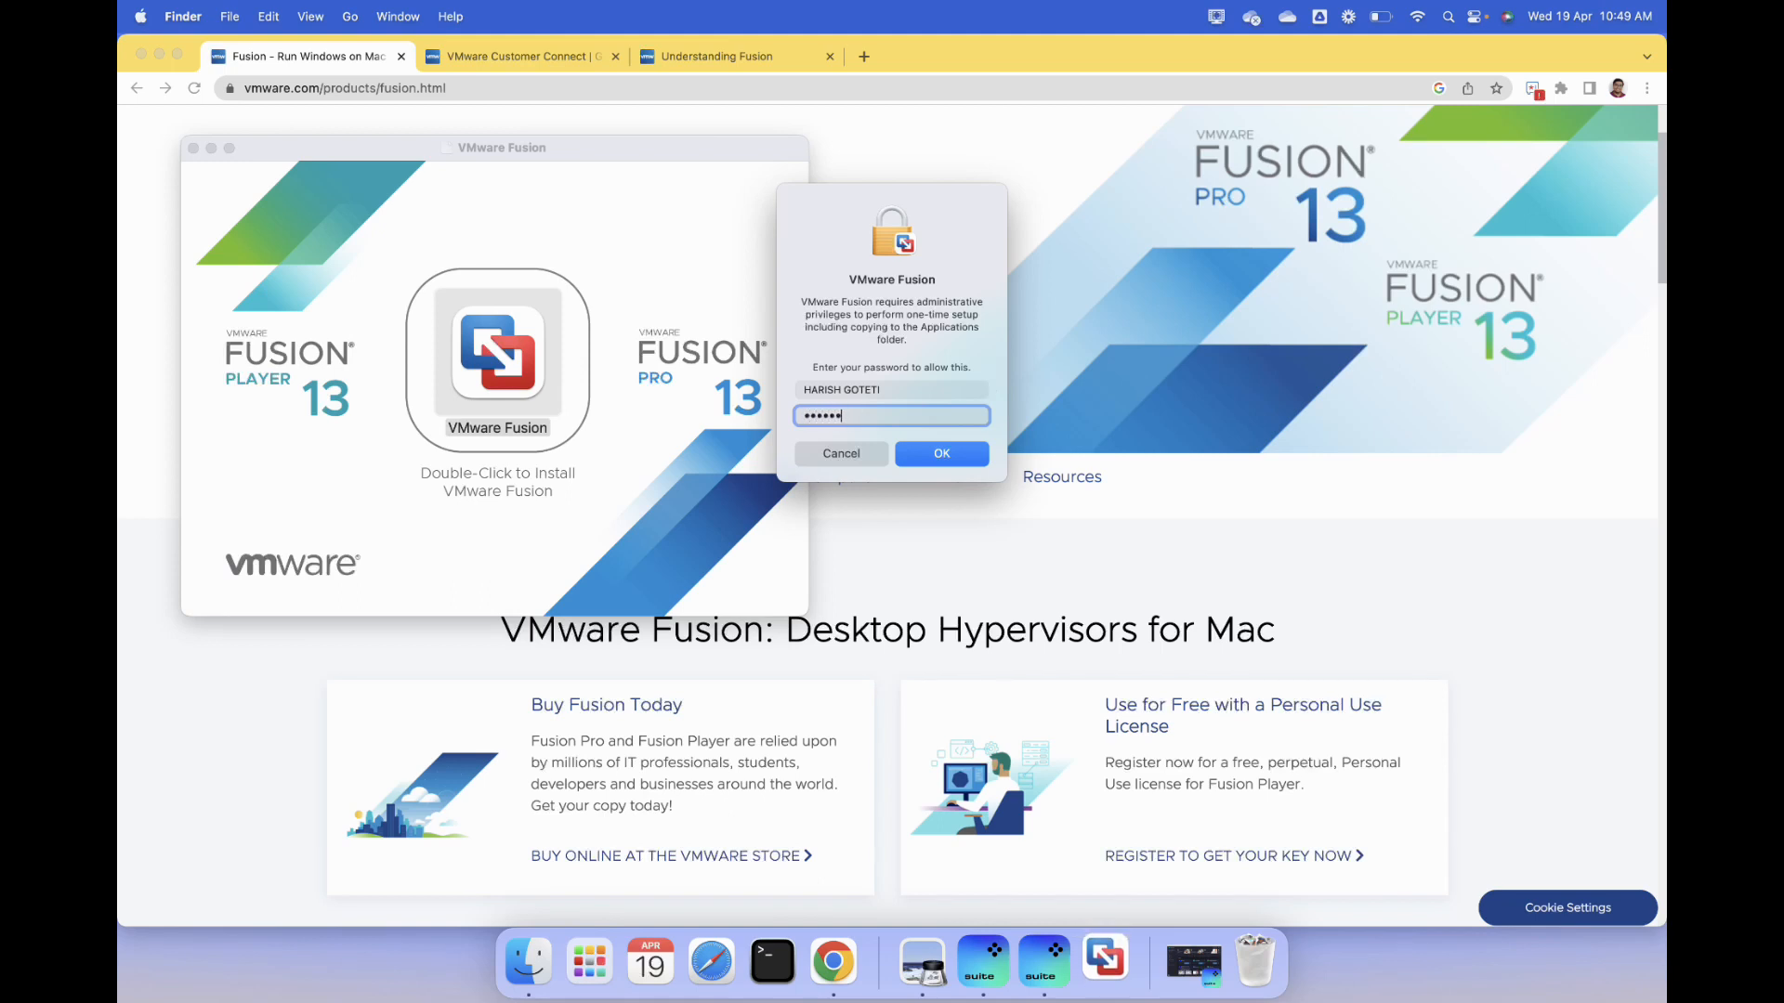
pyautogui.write('aa')
pyautogui.press('Return')
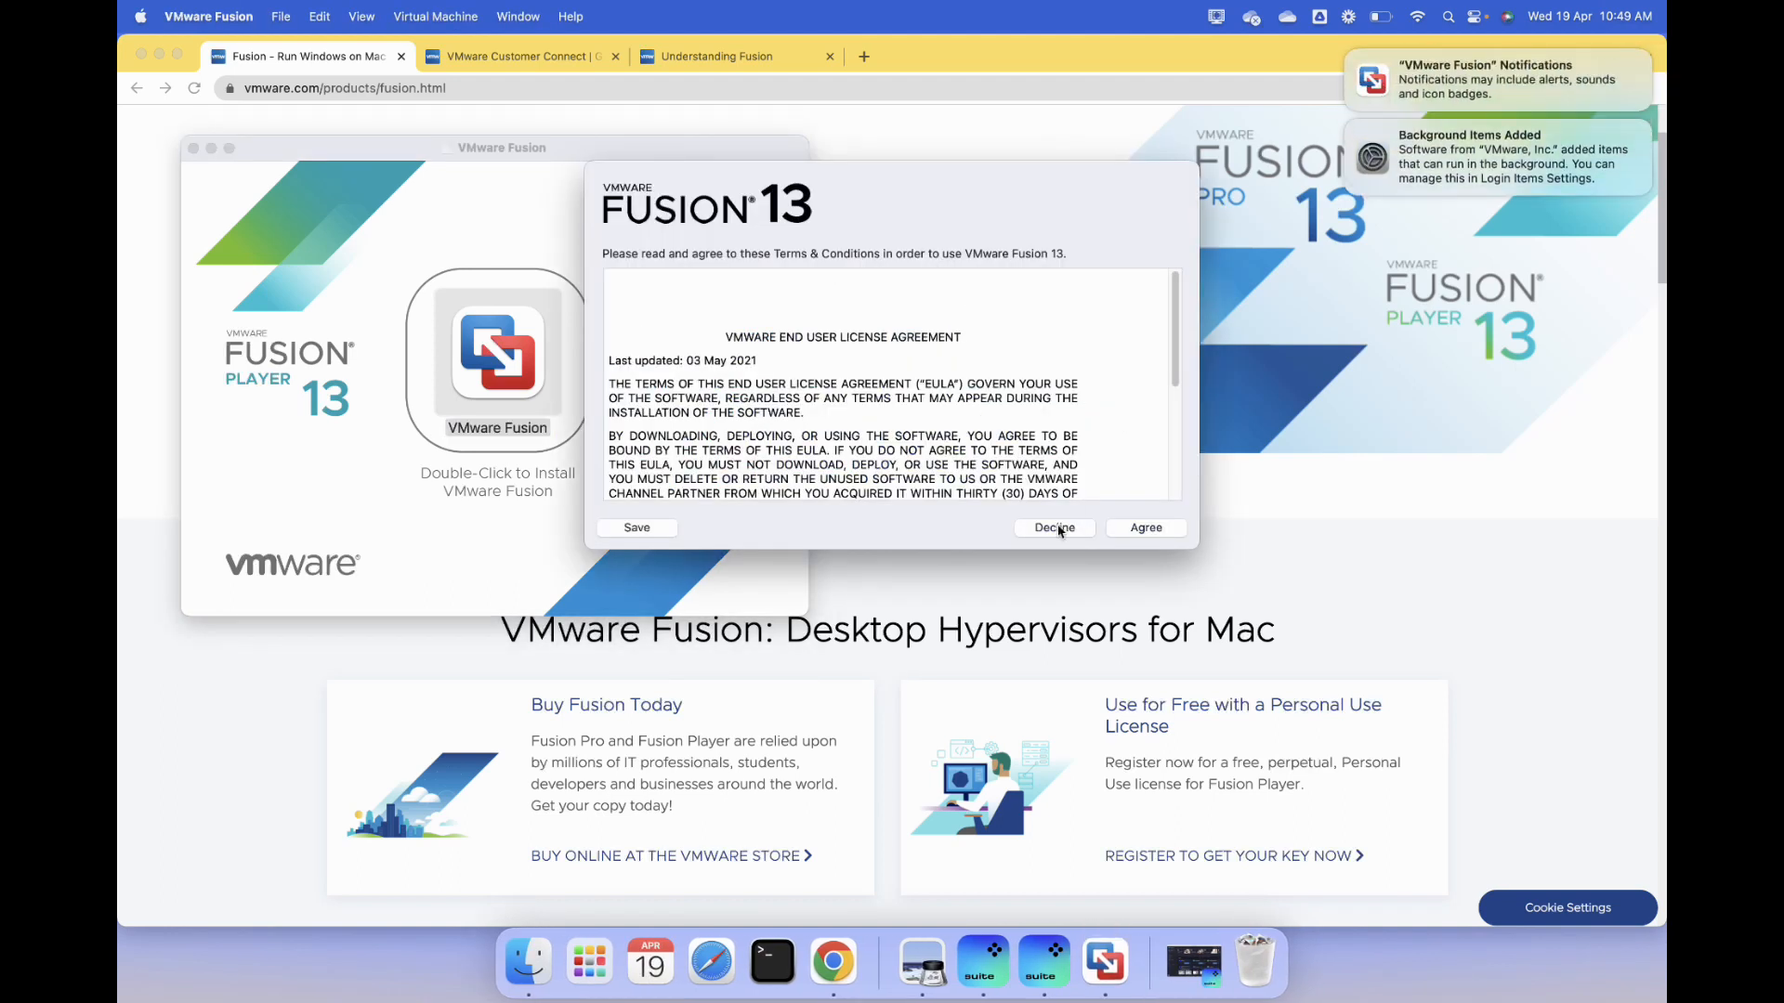
# - Agree to the VMware Fusion 13 license terms and enter the Fusion Player personal-use license key
pyautogui.click(1147, 528)
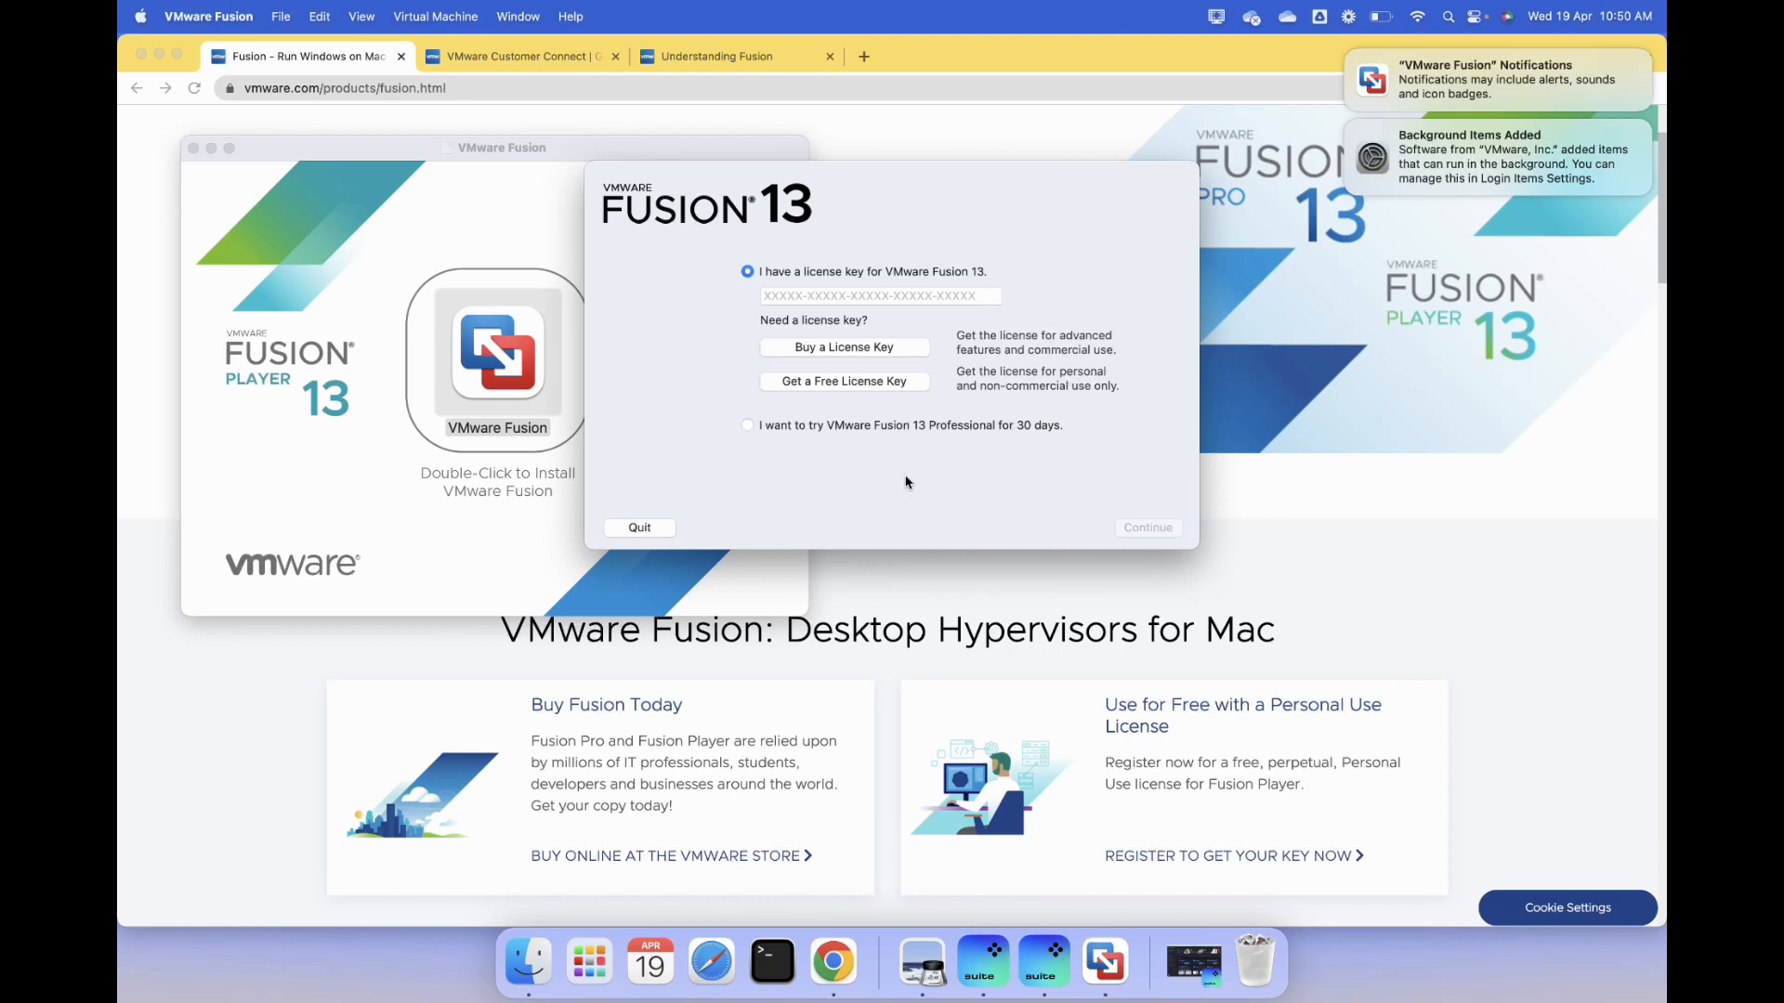
pyautogui.click(516, 58)
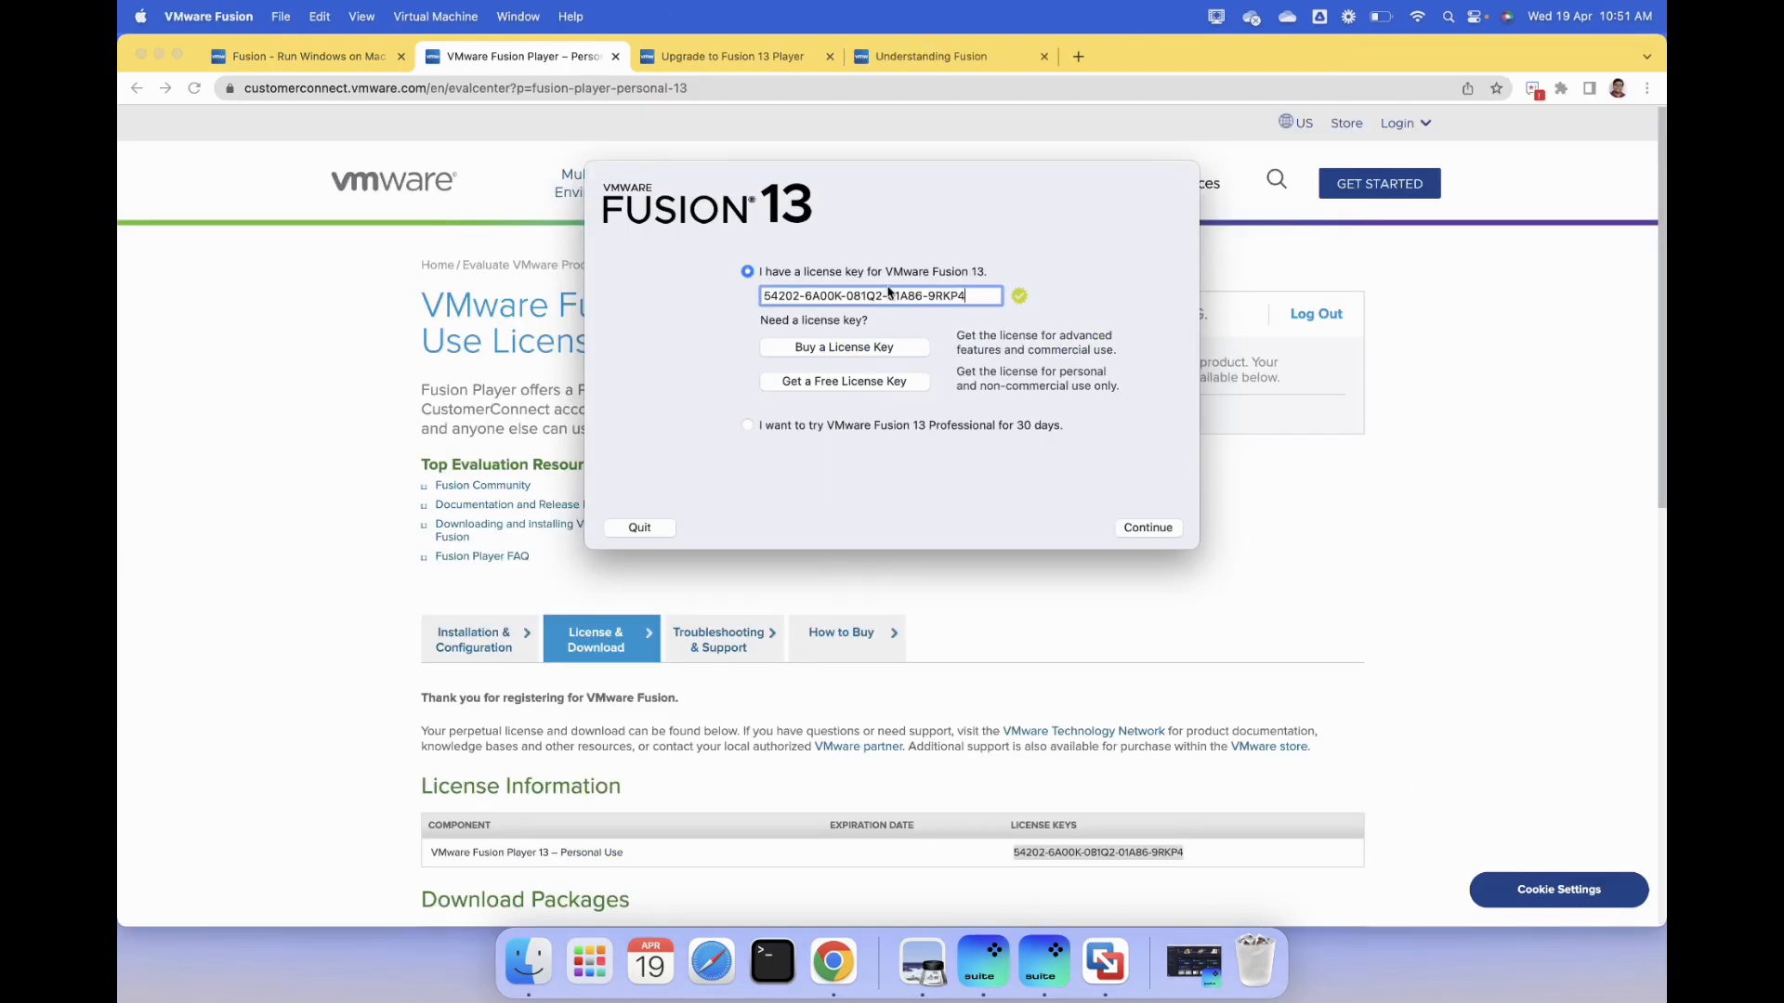
pyautogui.click(1166, 529)
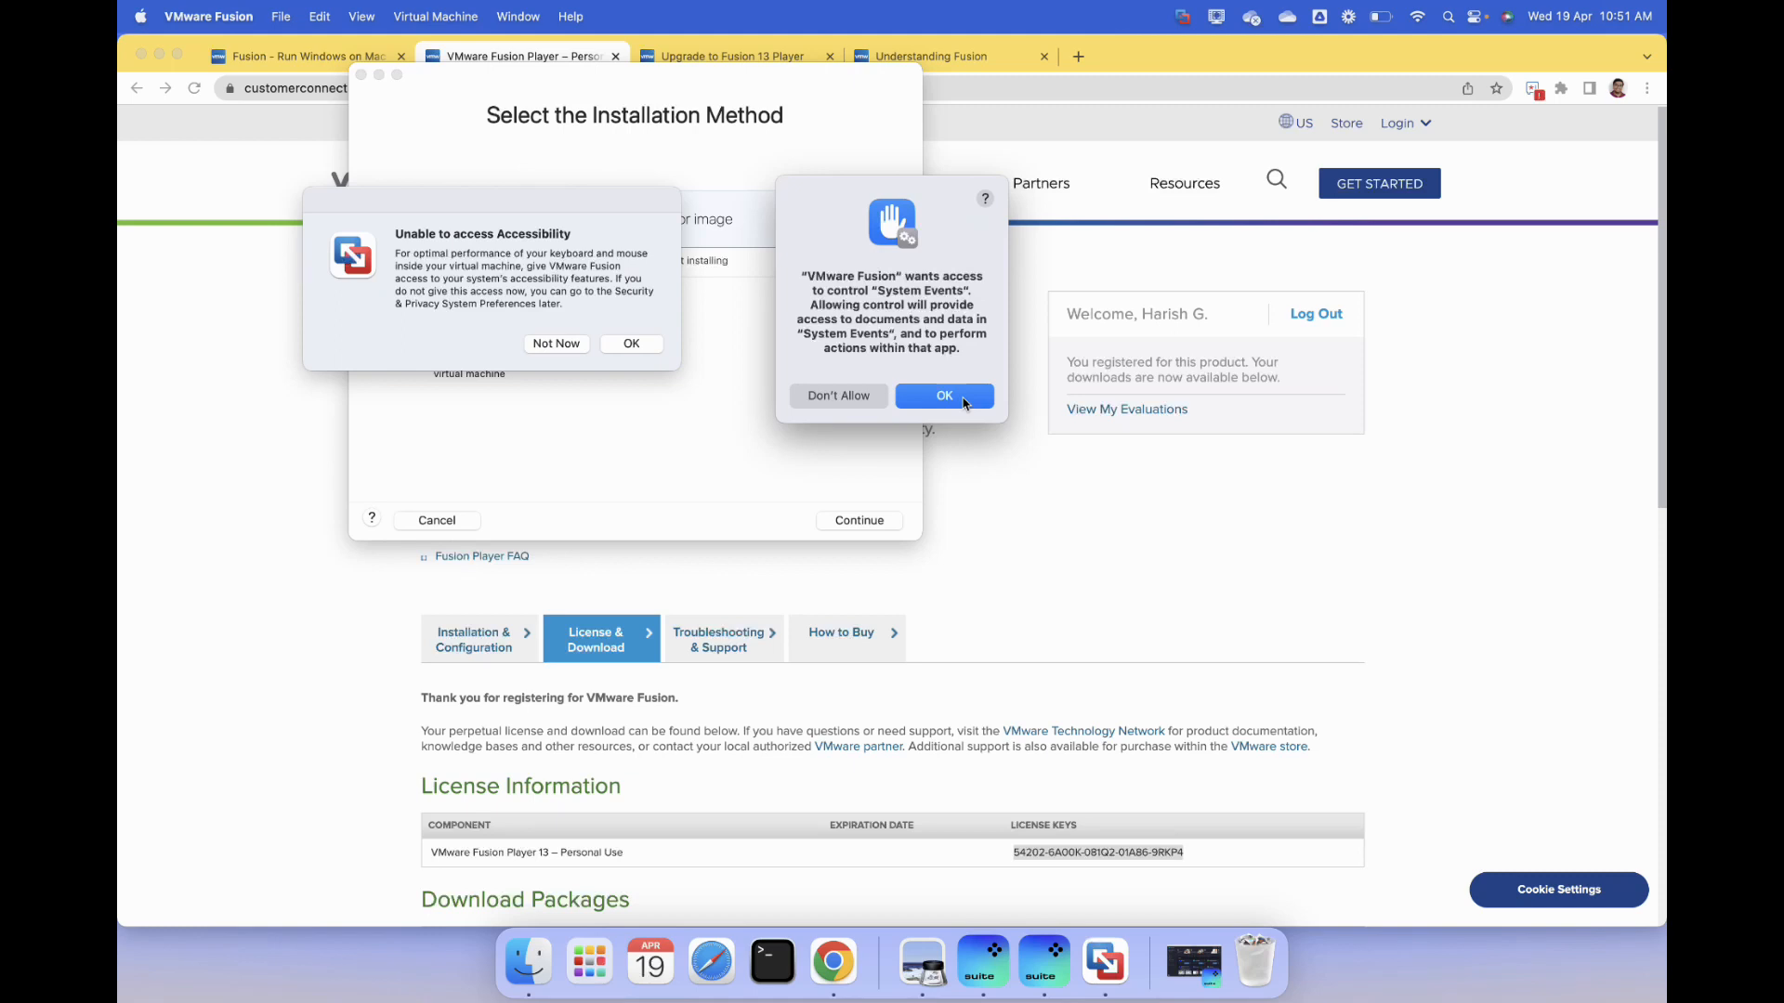
# - Allow VMware Fusion to control System Events, enable its Accessibility access in System Settings, and close System Settings
pyautogui.click(944, 396)
pyautogui.click(631, 344)
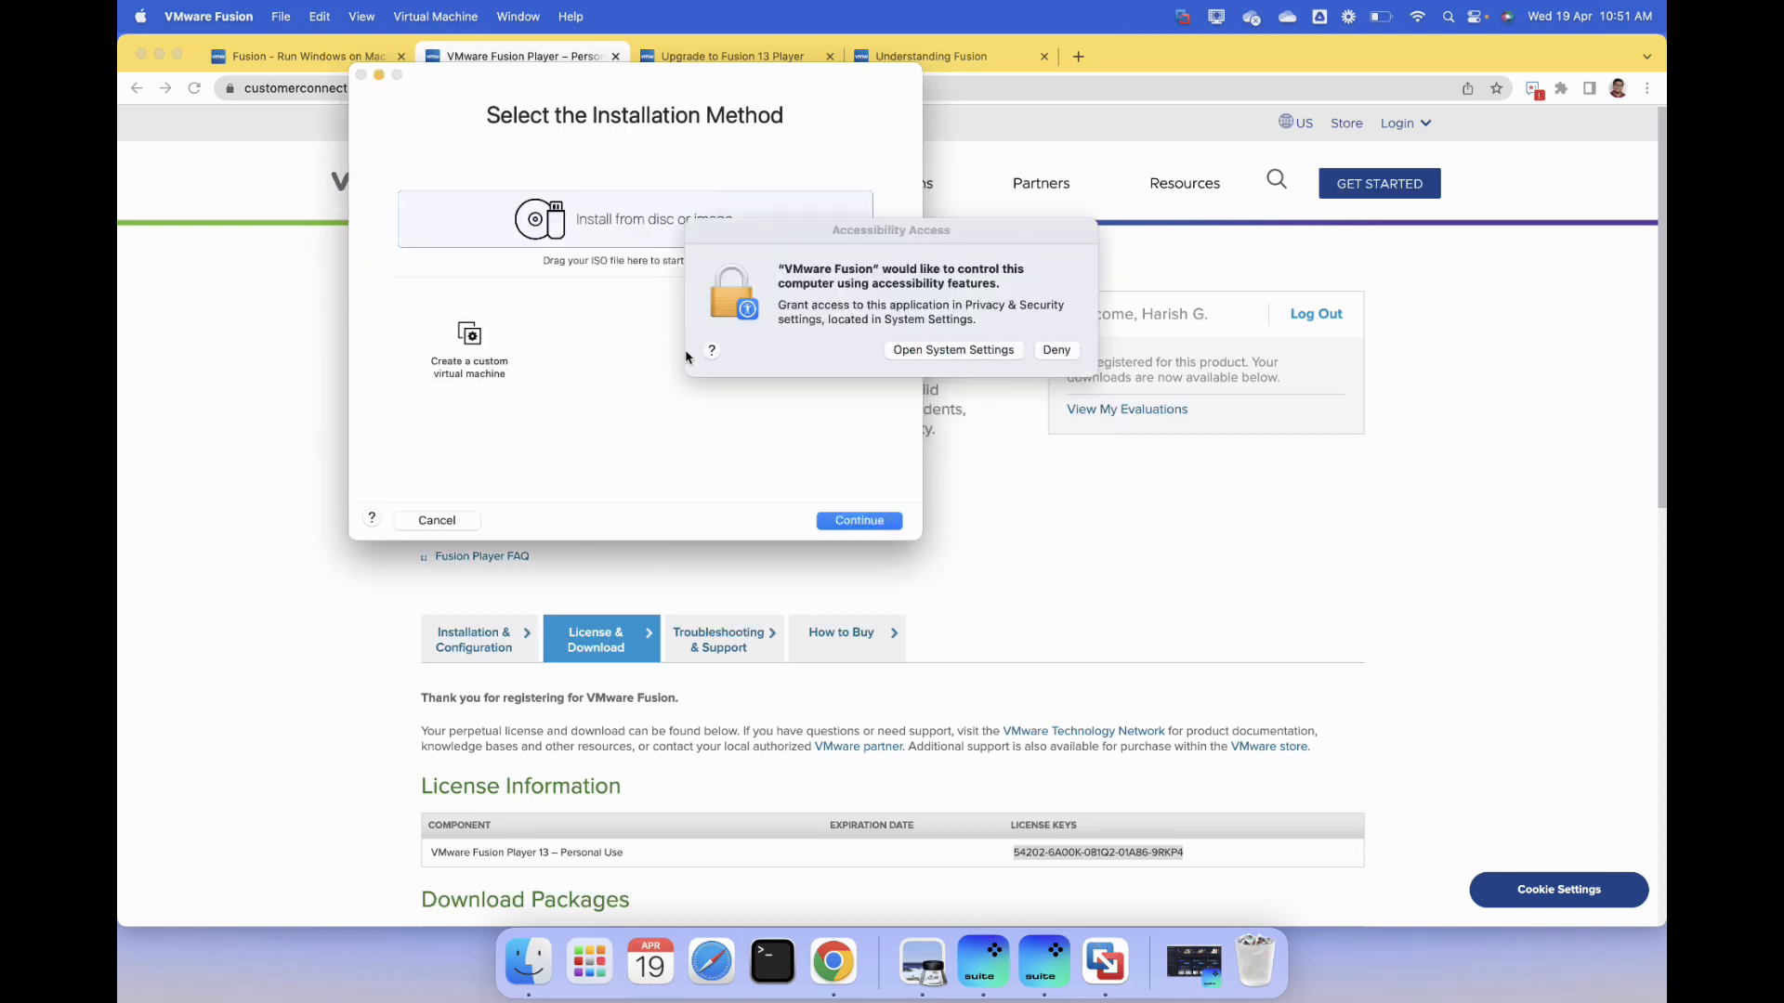
pyautogui.click(982, 351)
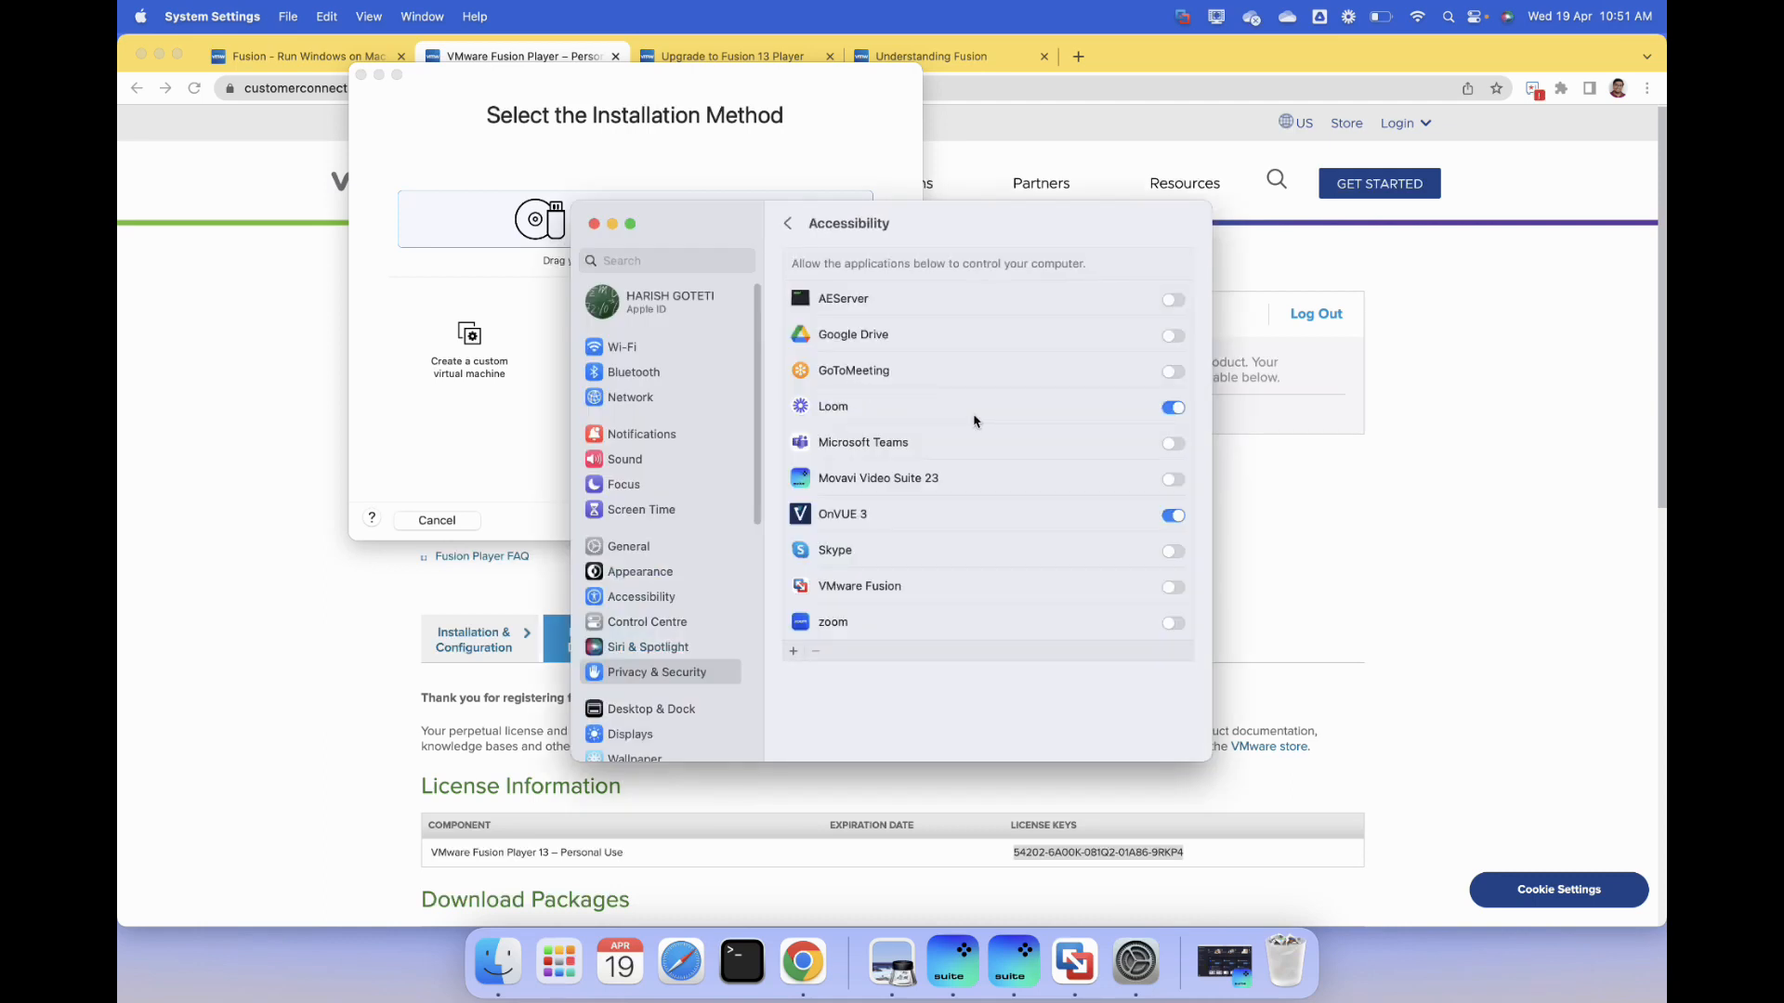
pyautogui.click(1173, 587)
pyautogui.click(543, 415)
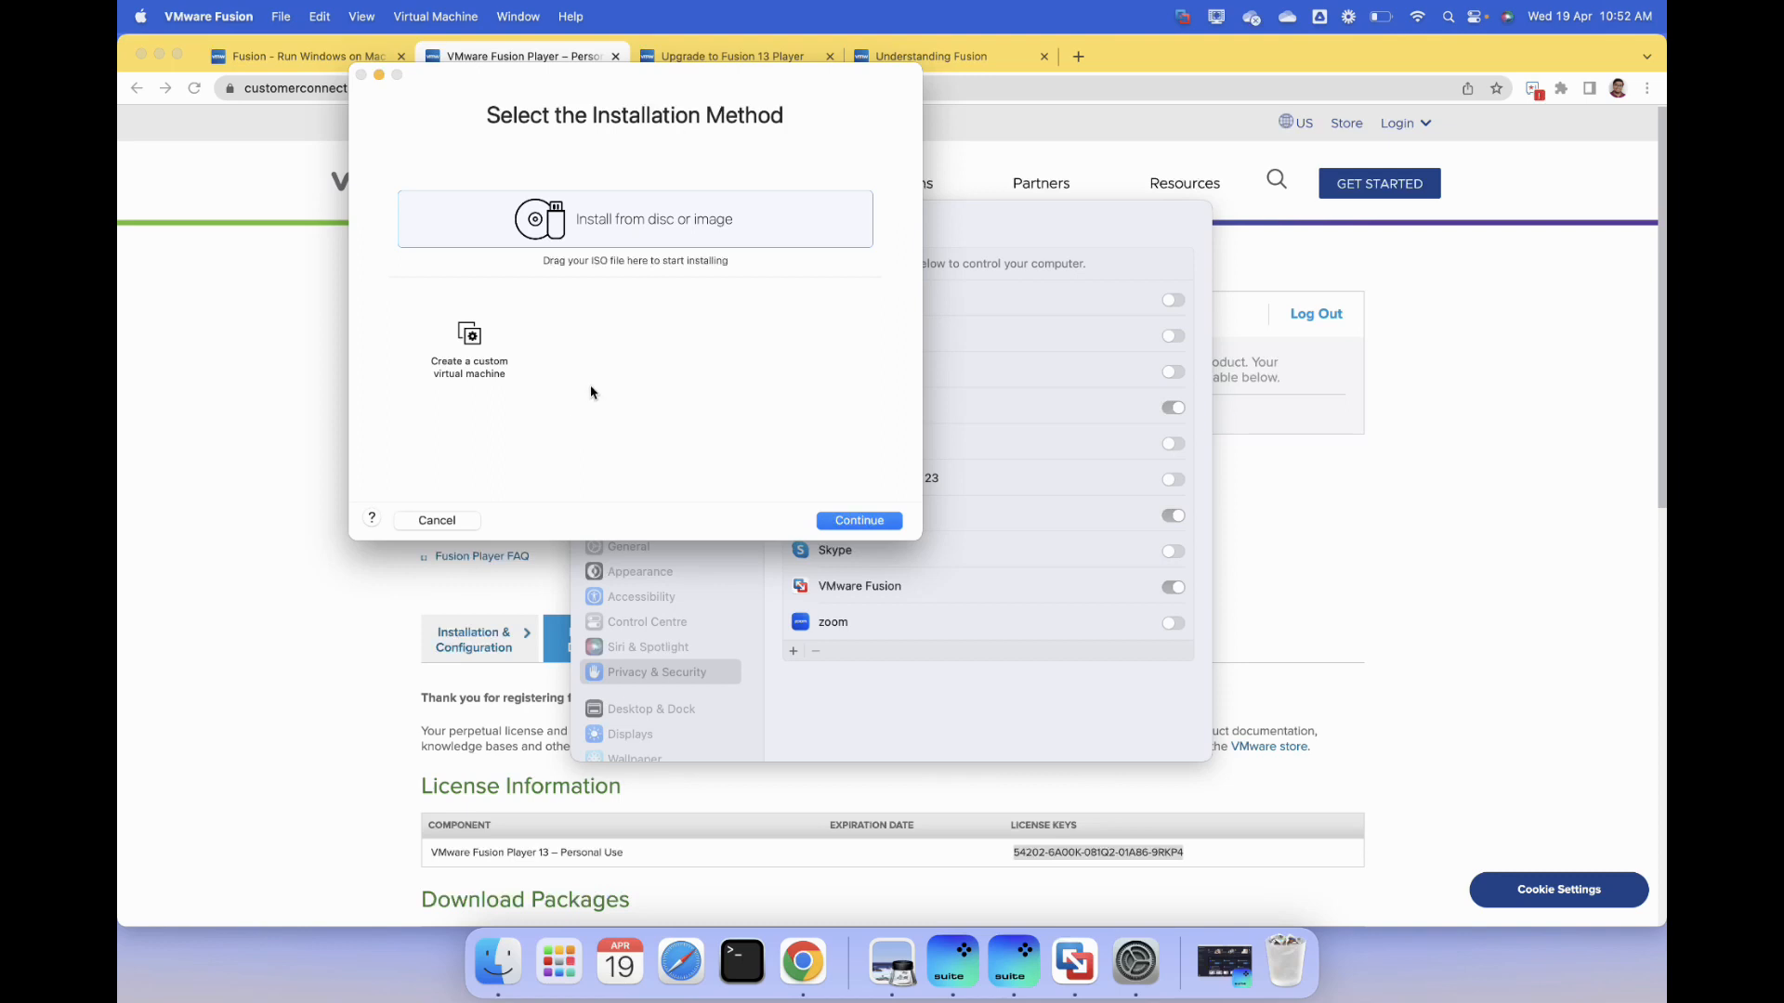
pyautogui.moveTo(449, 101); pyautogui.dragTo(694, 279)
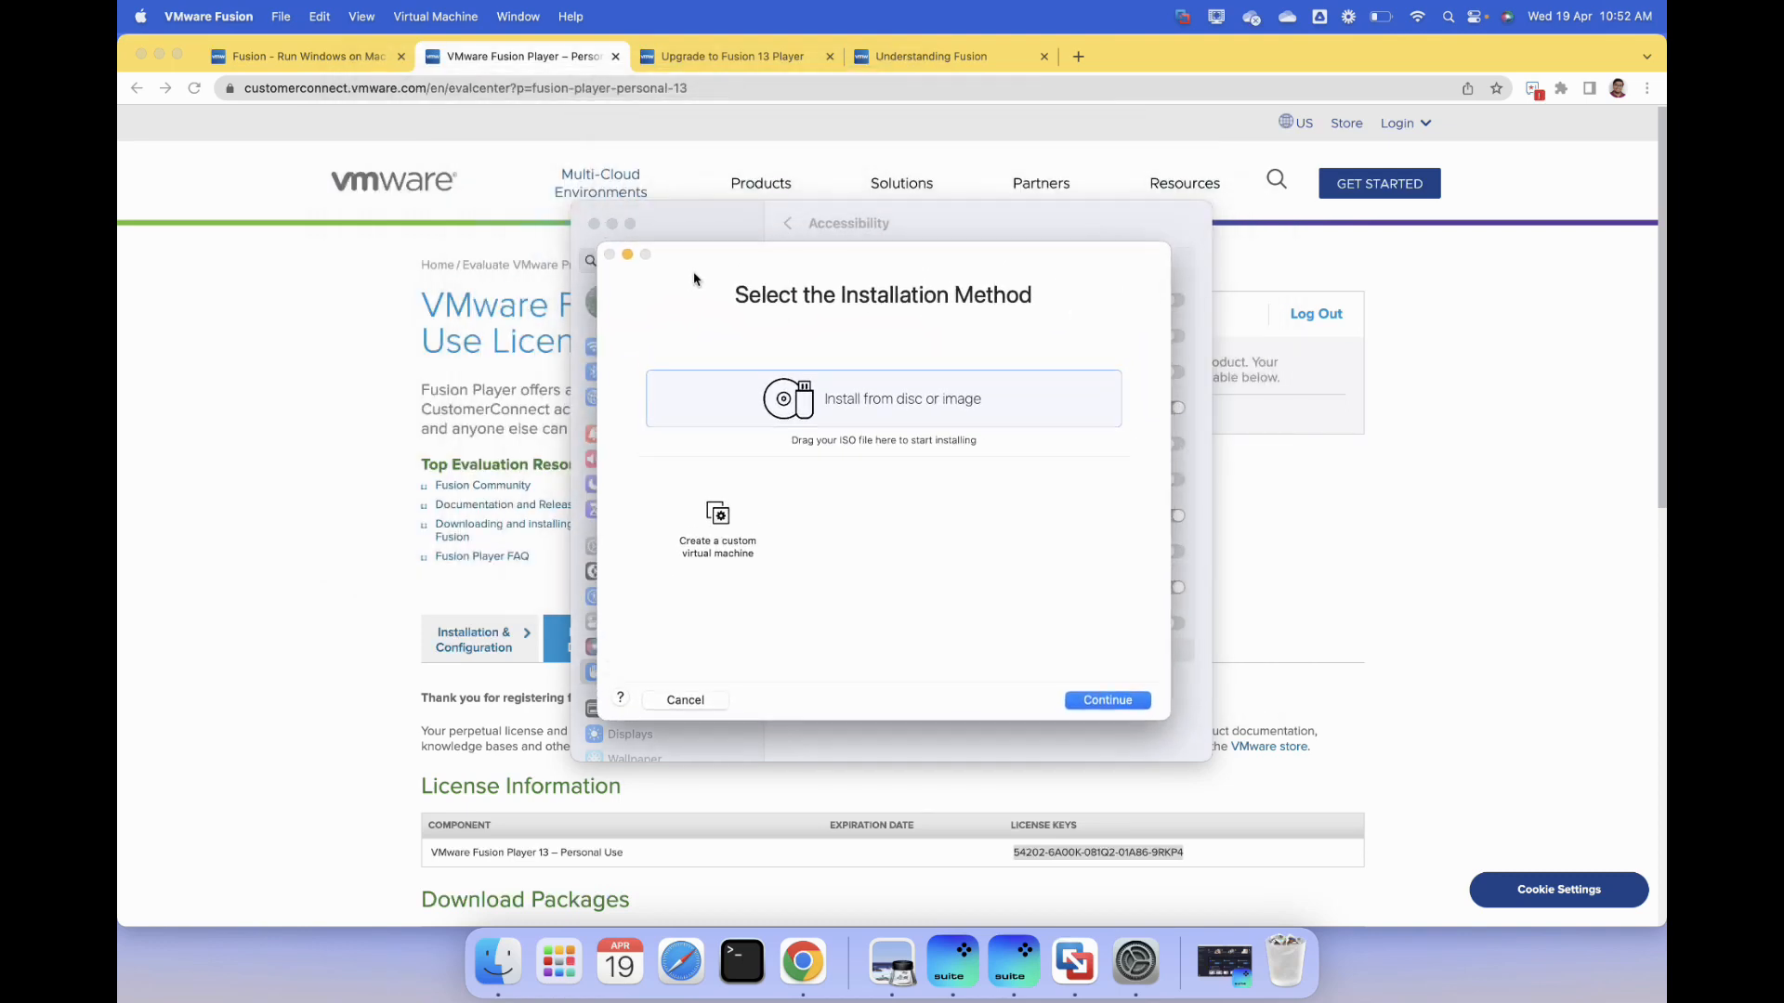
pyautogui.click(593, 224)
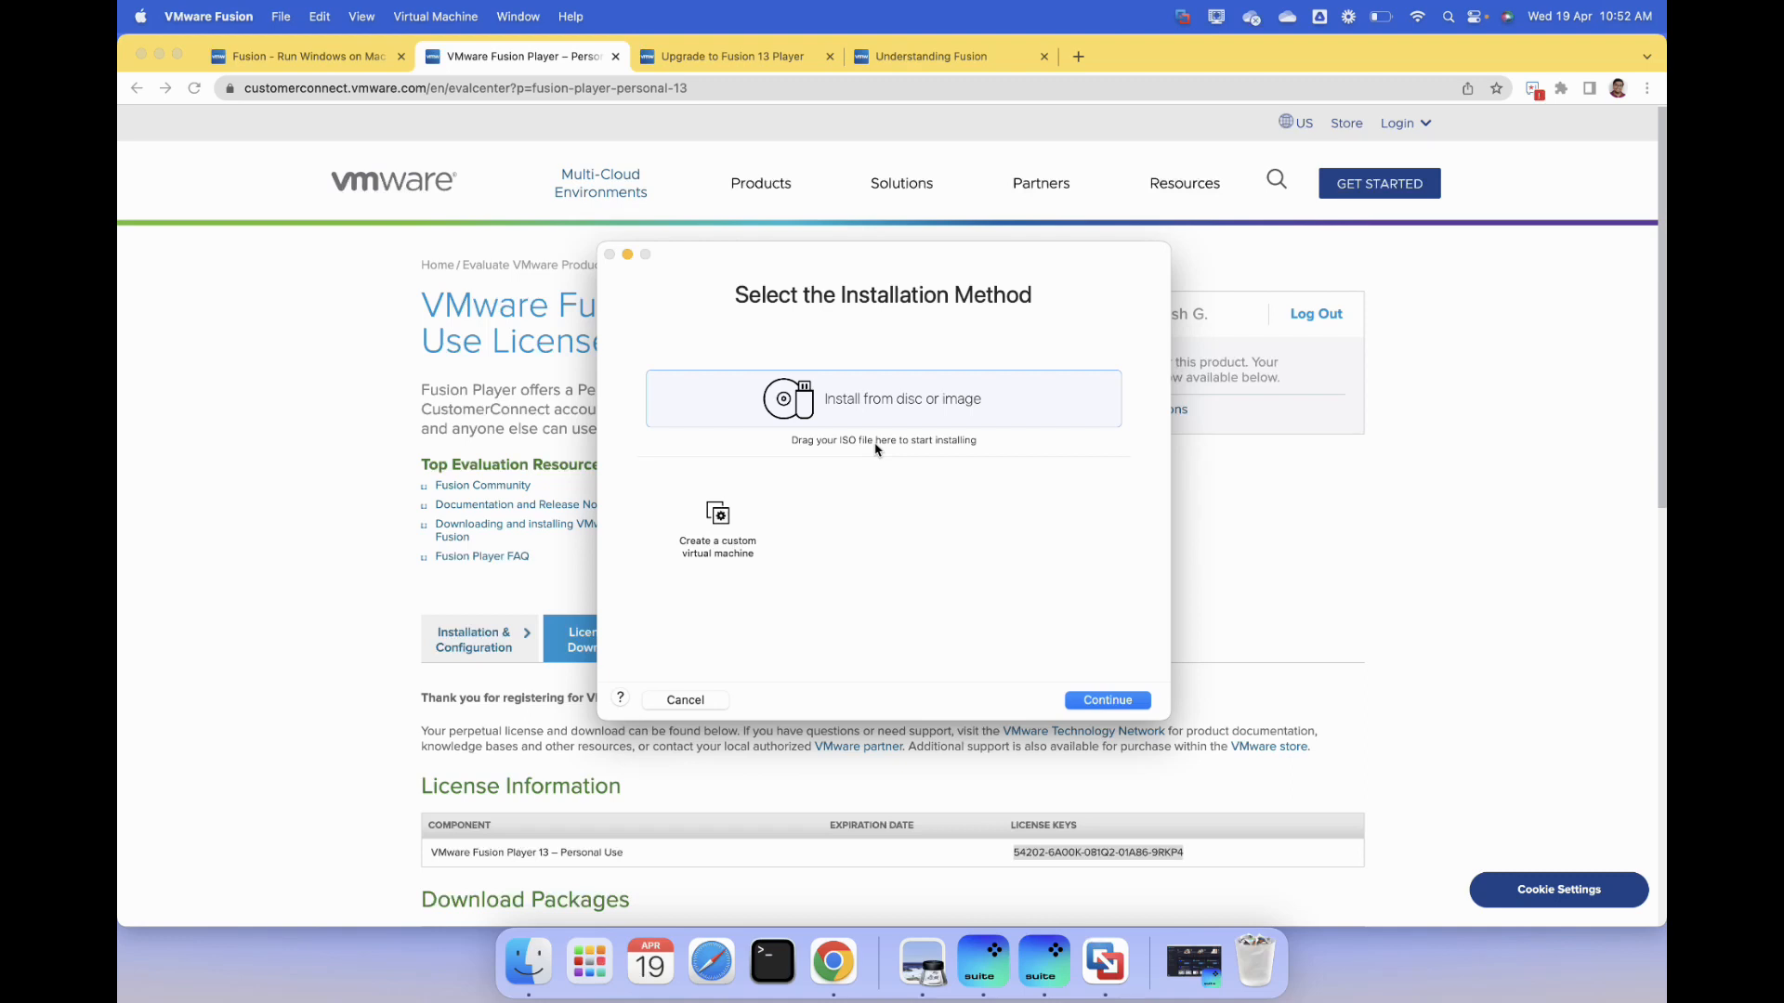
# - Create a custom virtual machine with Windows 11 64-bit Arm as the operating system and UEFI boot firmware
pyautogui.click(728, 533)
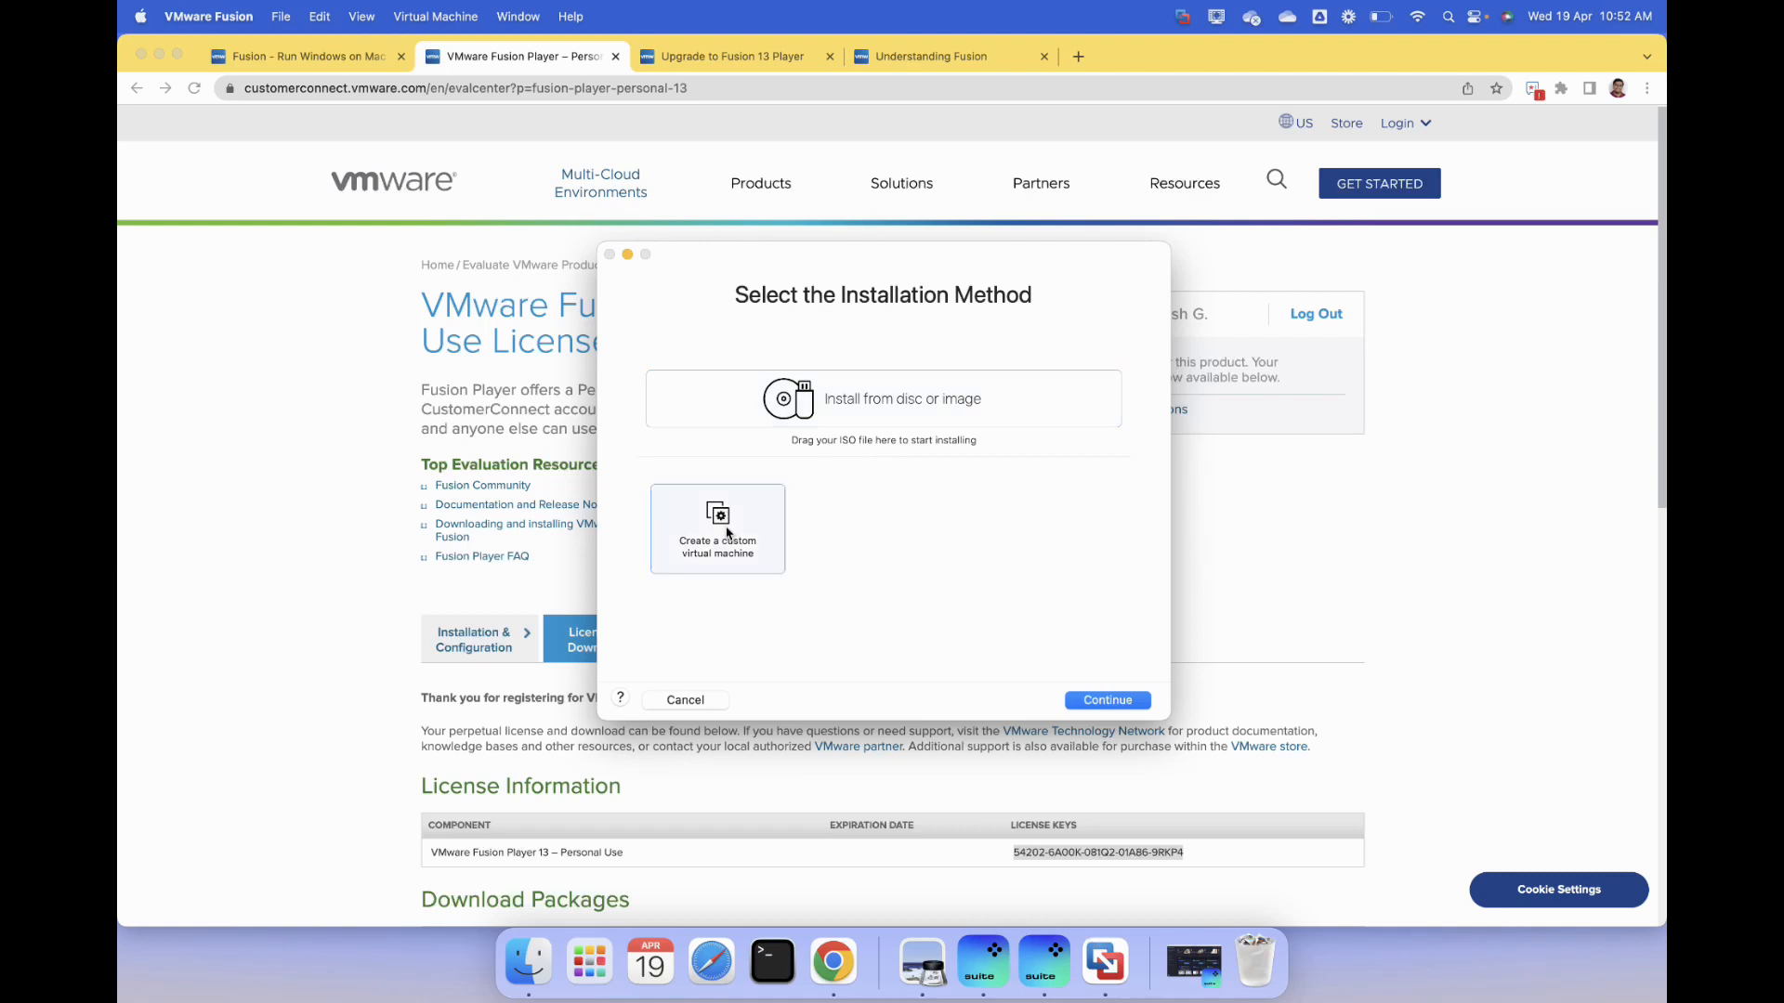
pyautogui.doubleClick(729, 533)
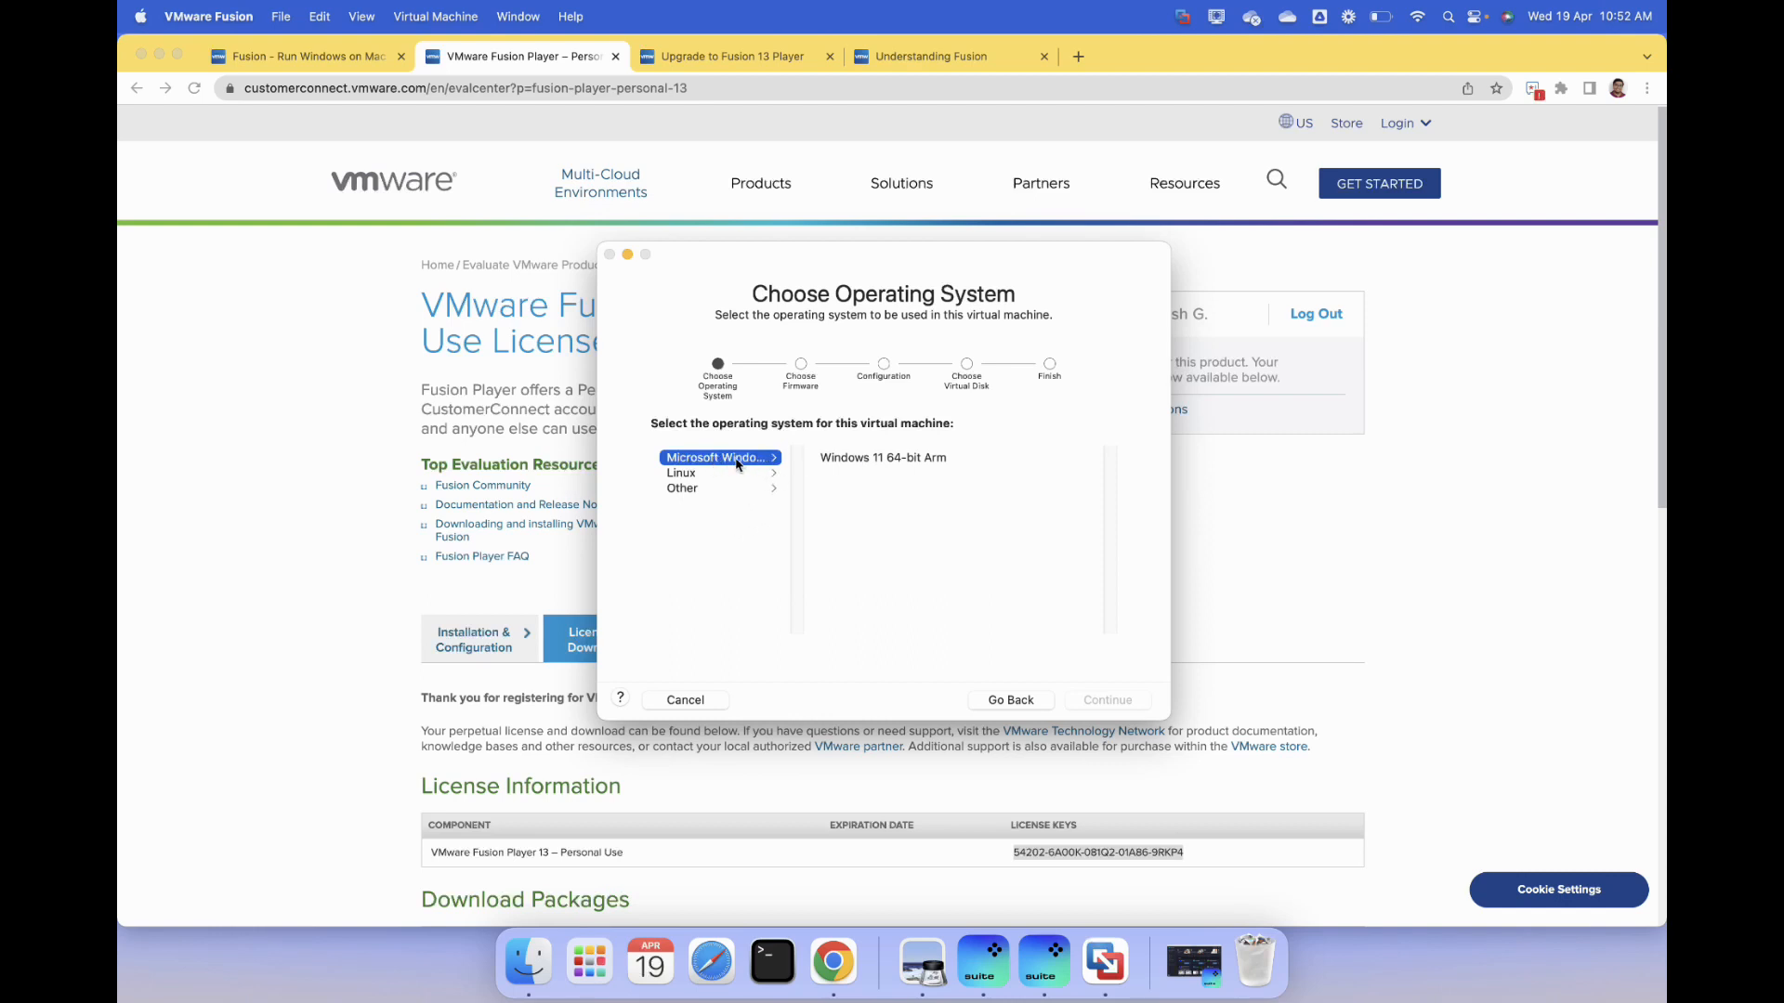
pyautogui.click(874, 465)
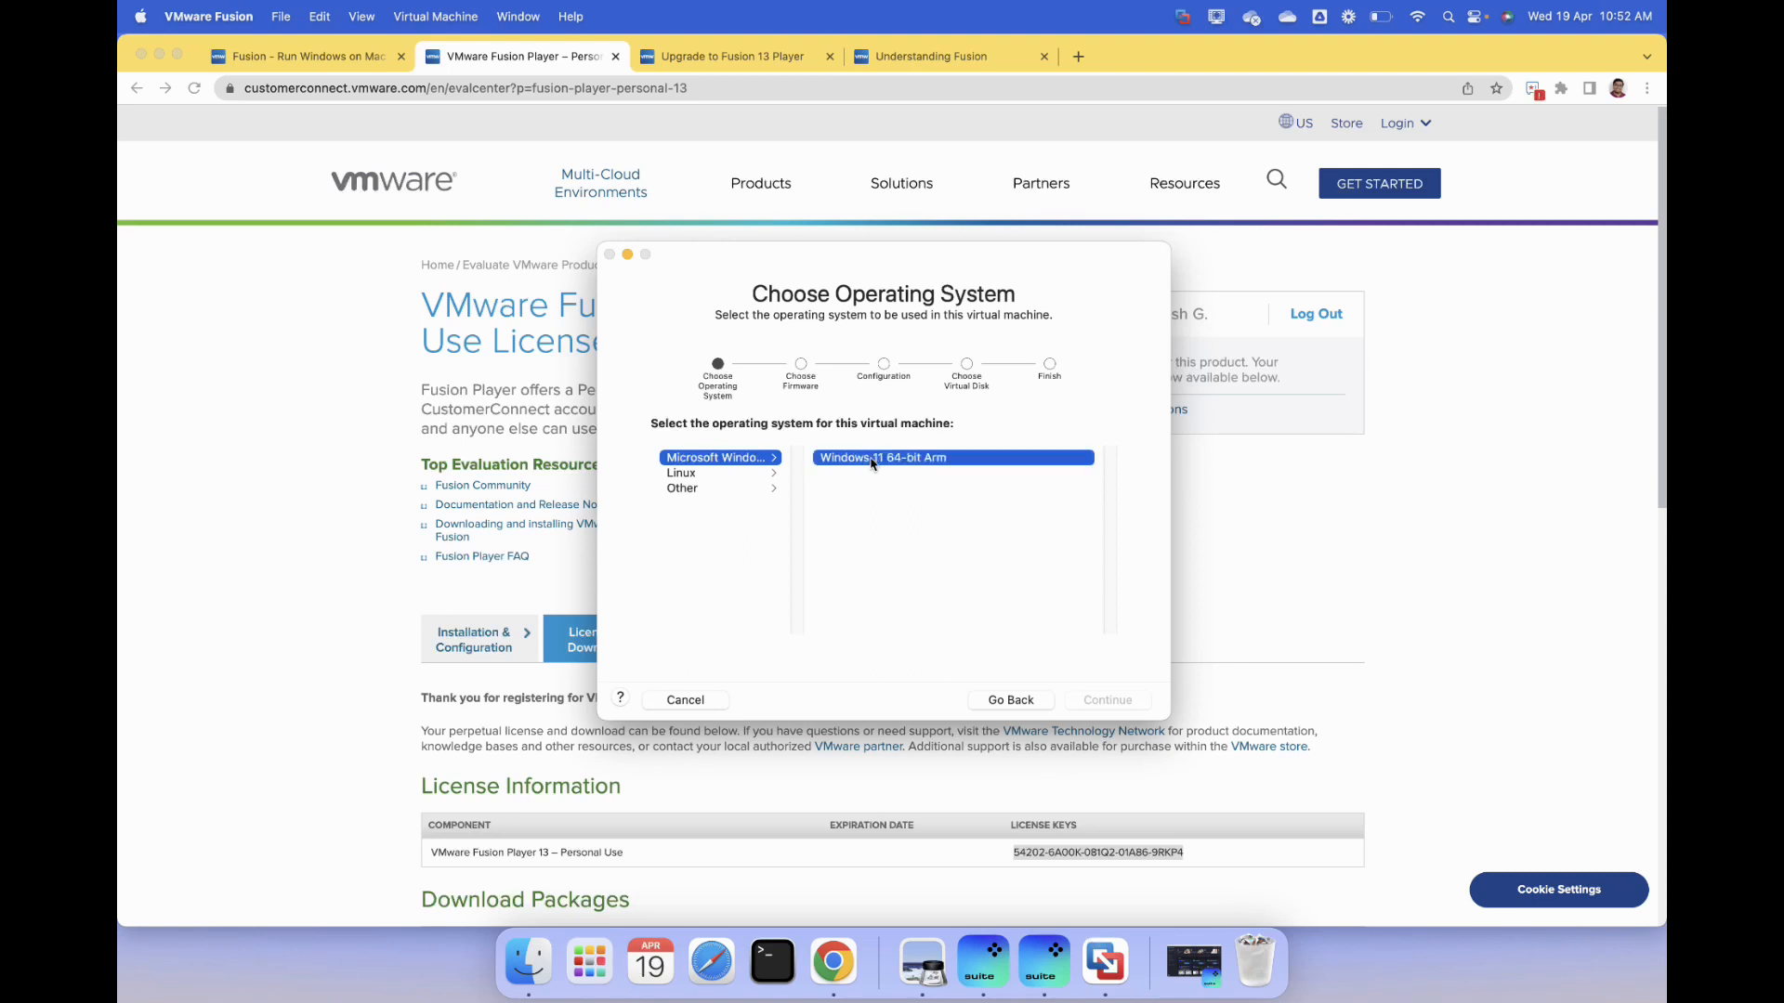
pyautogui.click(1099, 706)
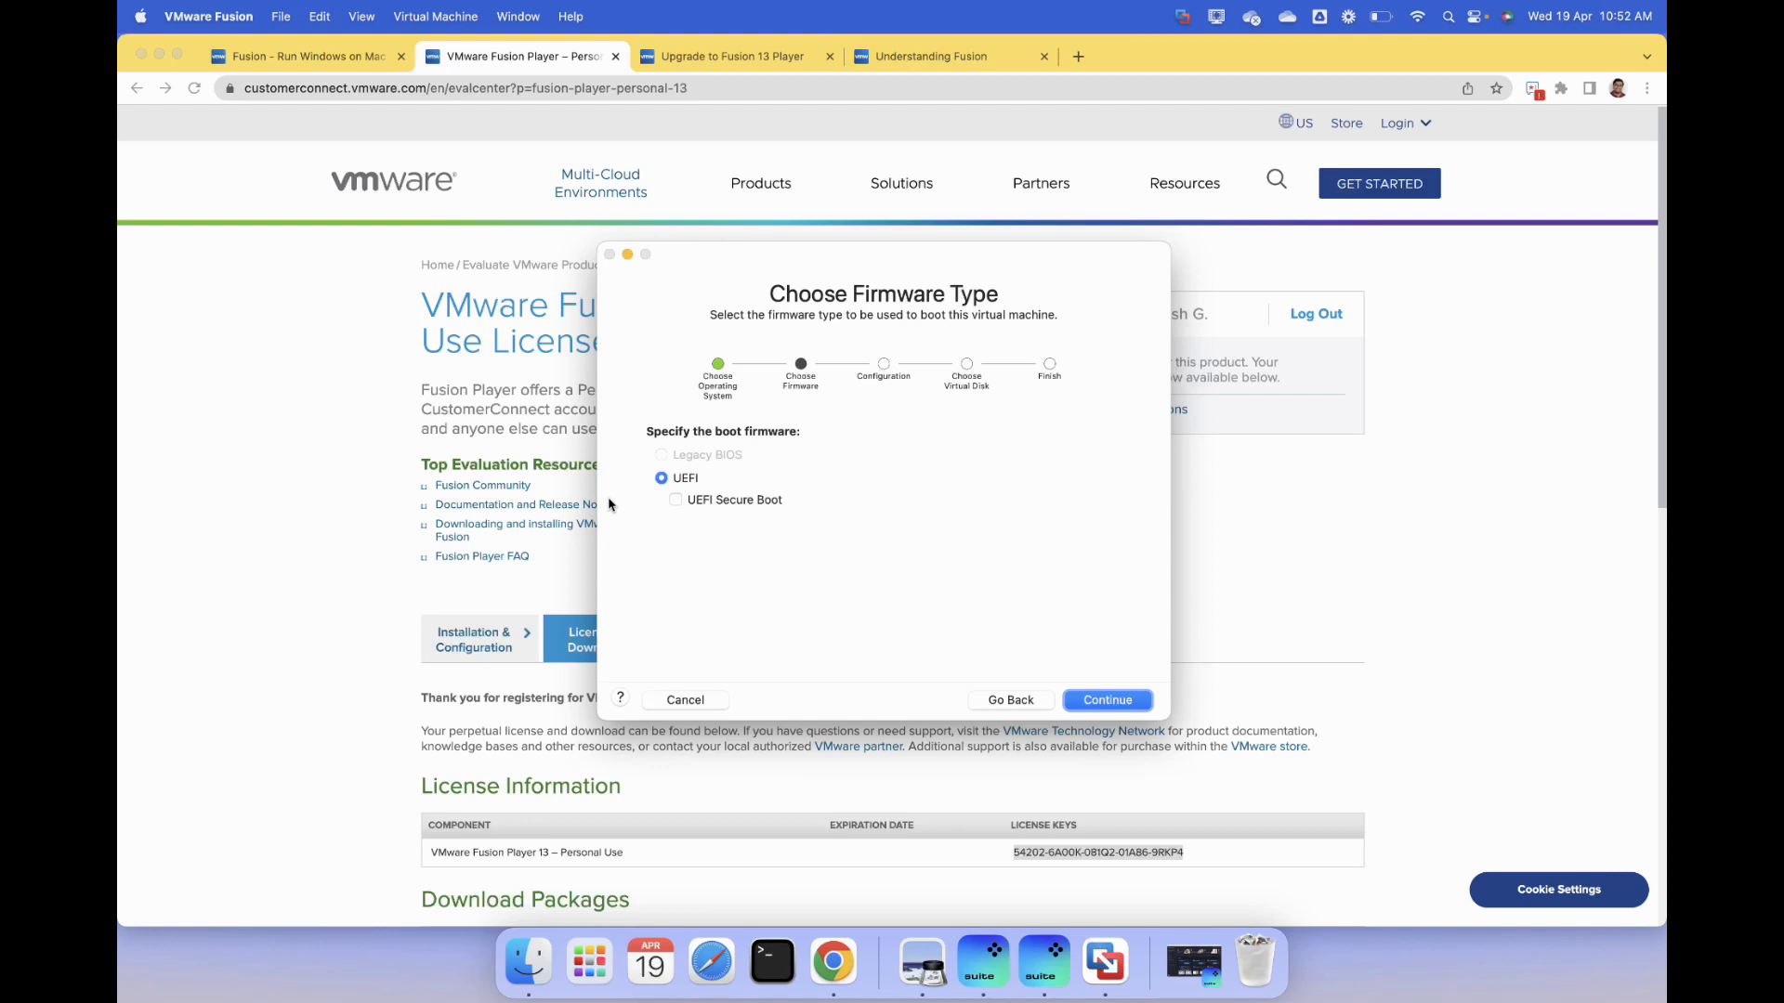
pyautogui.click(1115, 704)
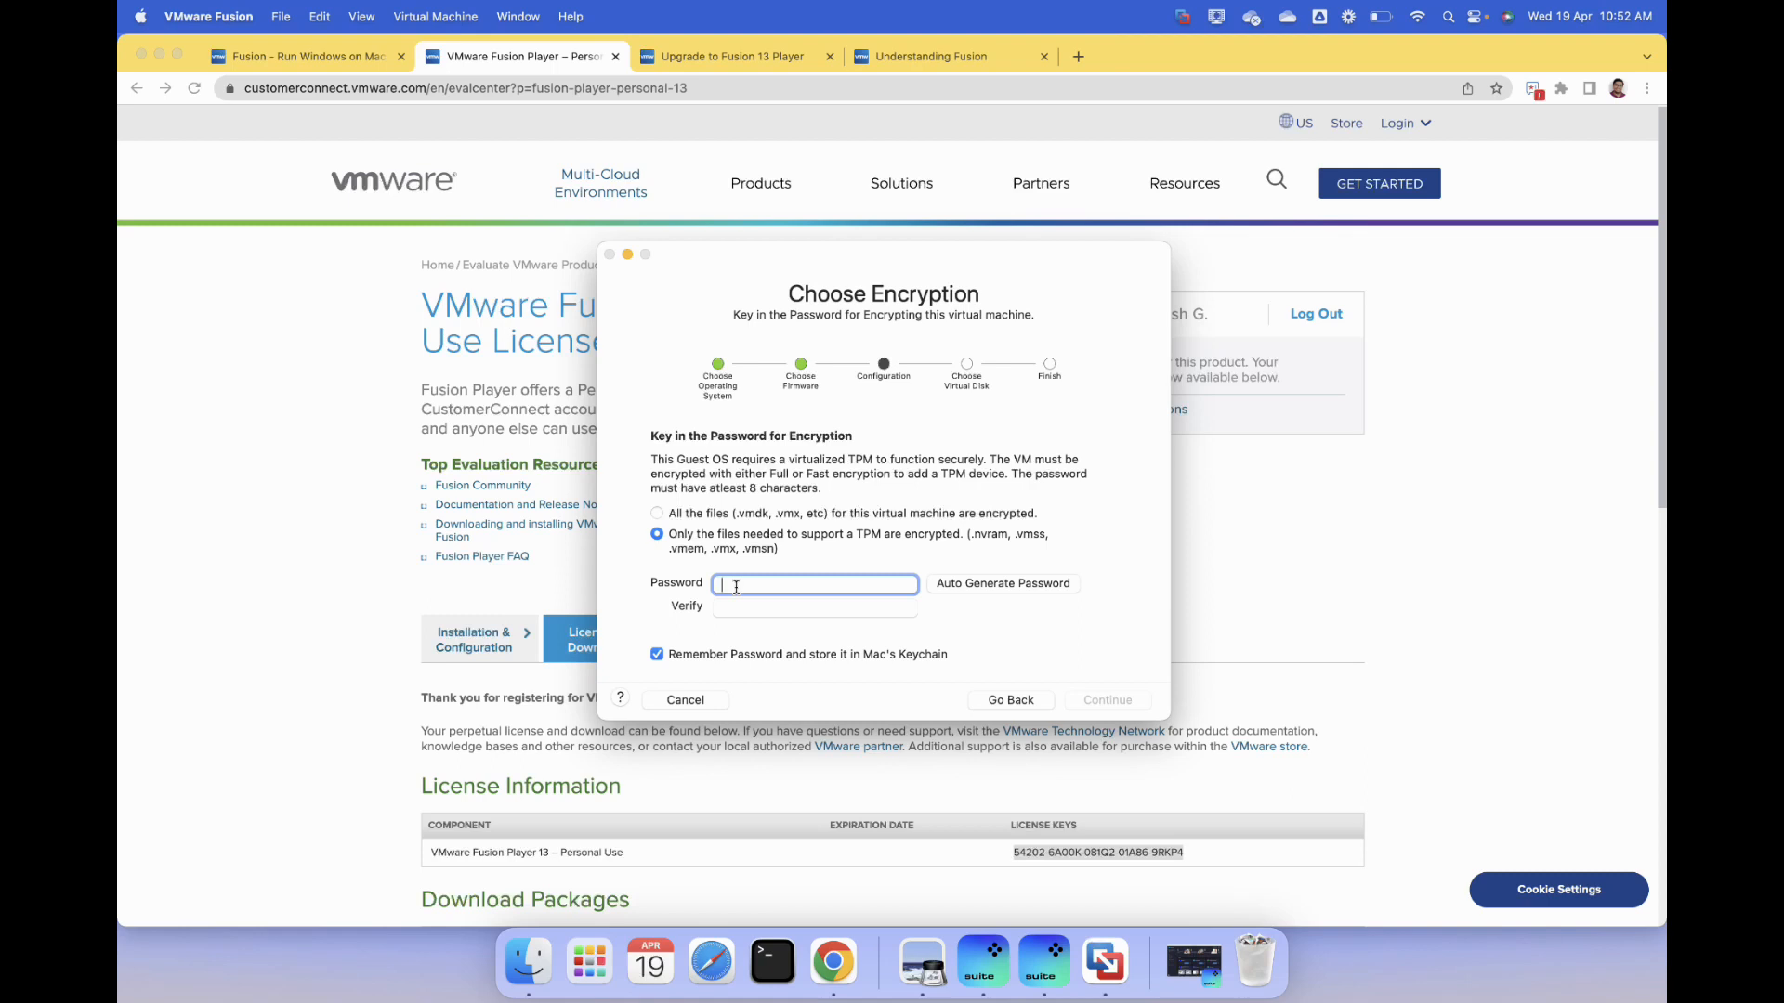
# - Encrypt only the files needed to support a TPM, entering and verifying the encryption password and keeping it stored in Mac's Keychain
pyautogui.write('*********')
pyautogui.press('Tab')
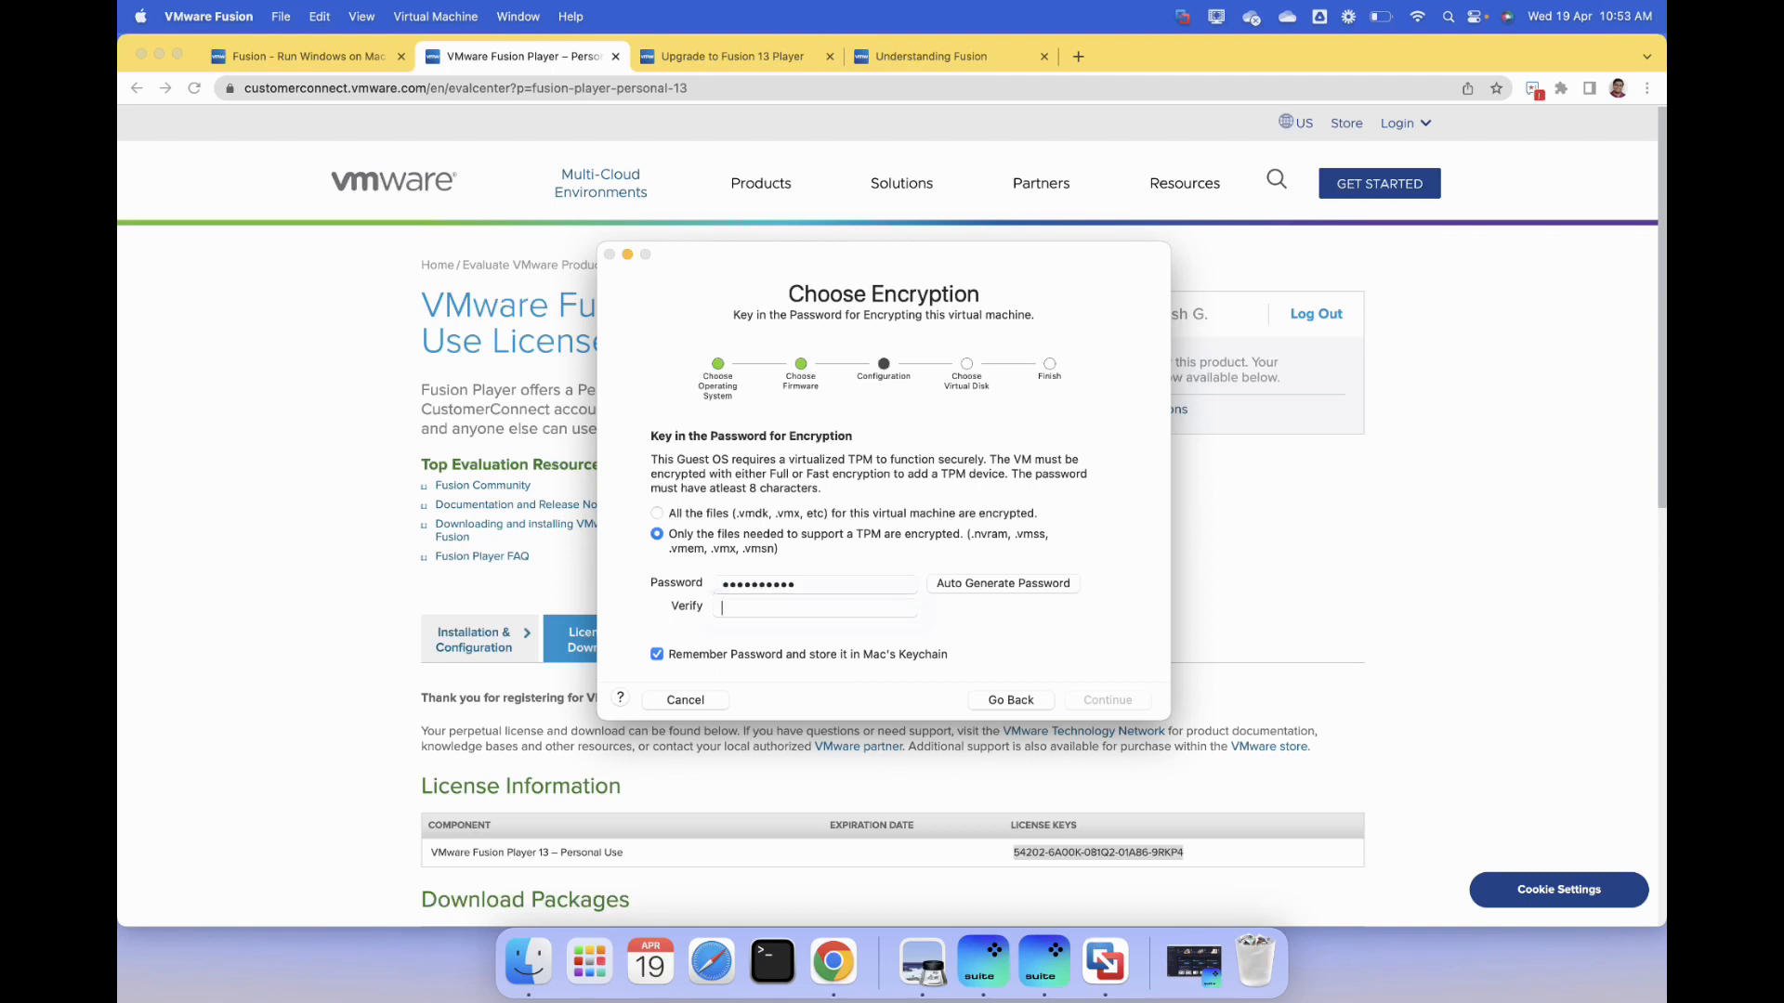
pyautogui.write('***********')
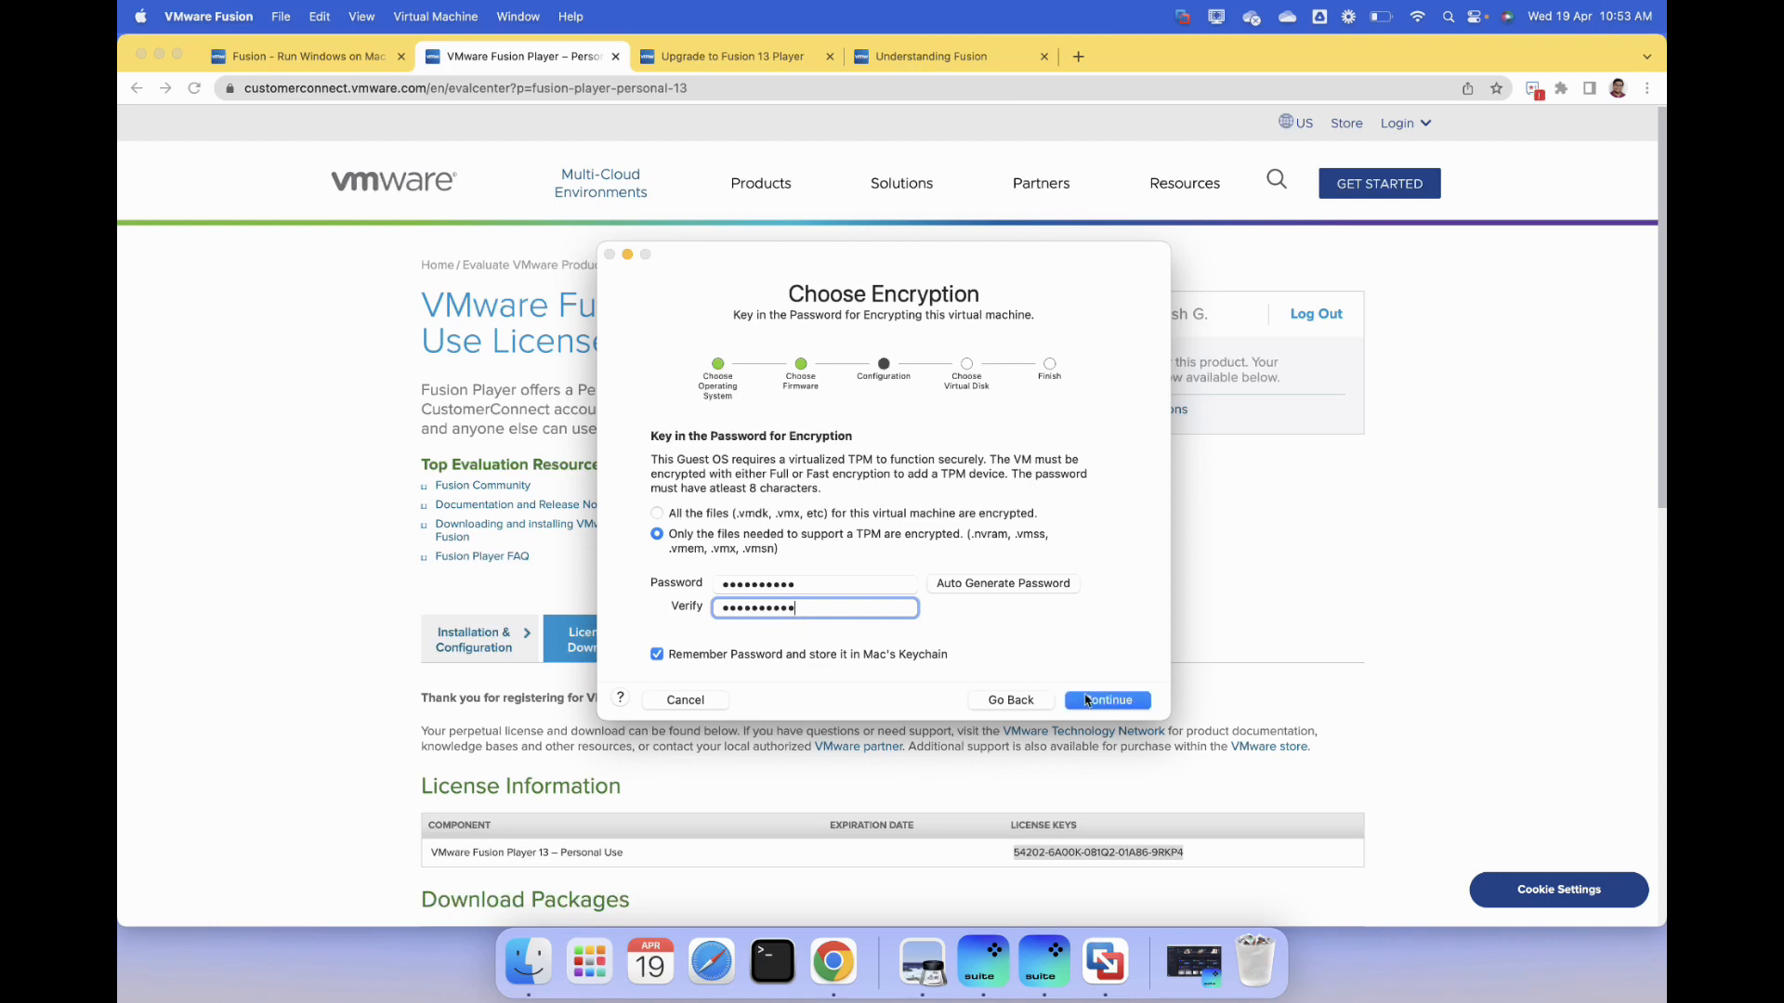
pyautogui.click(1108, 701)
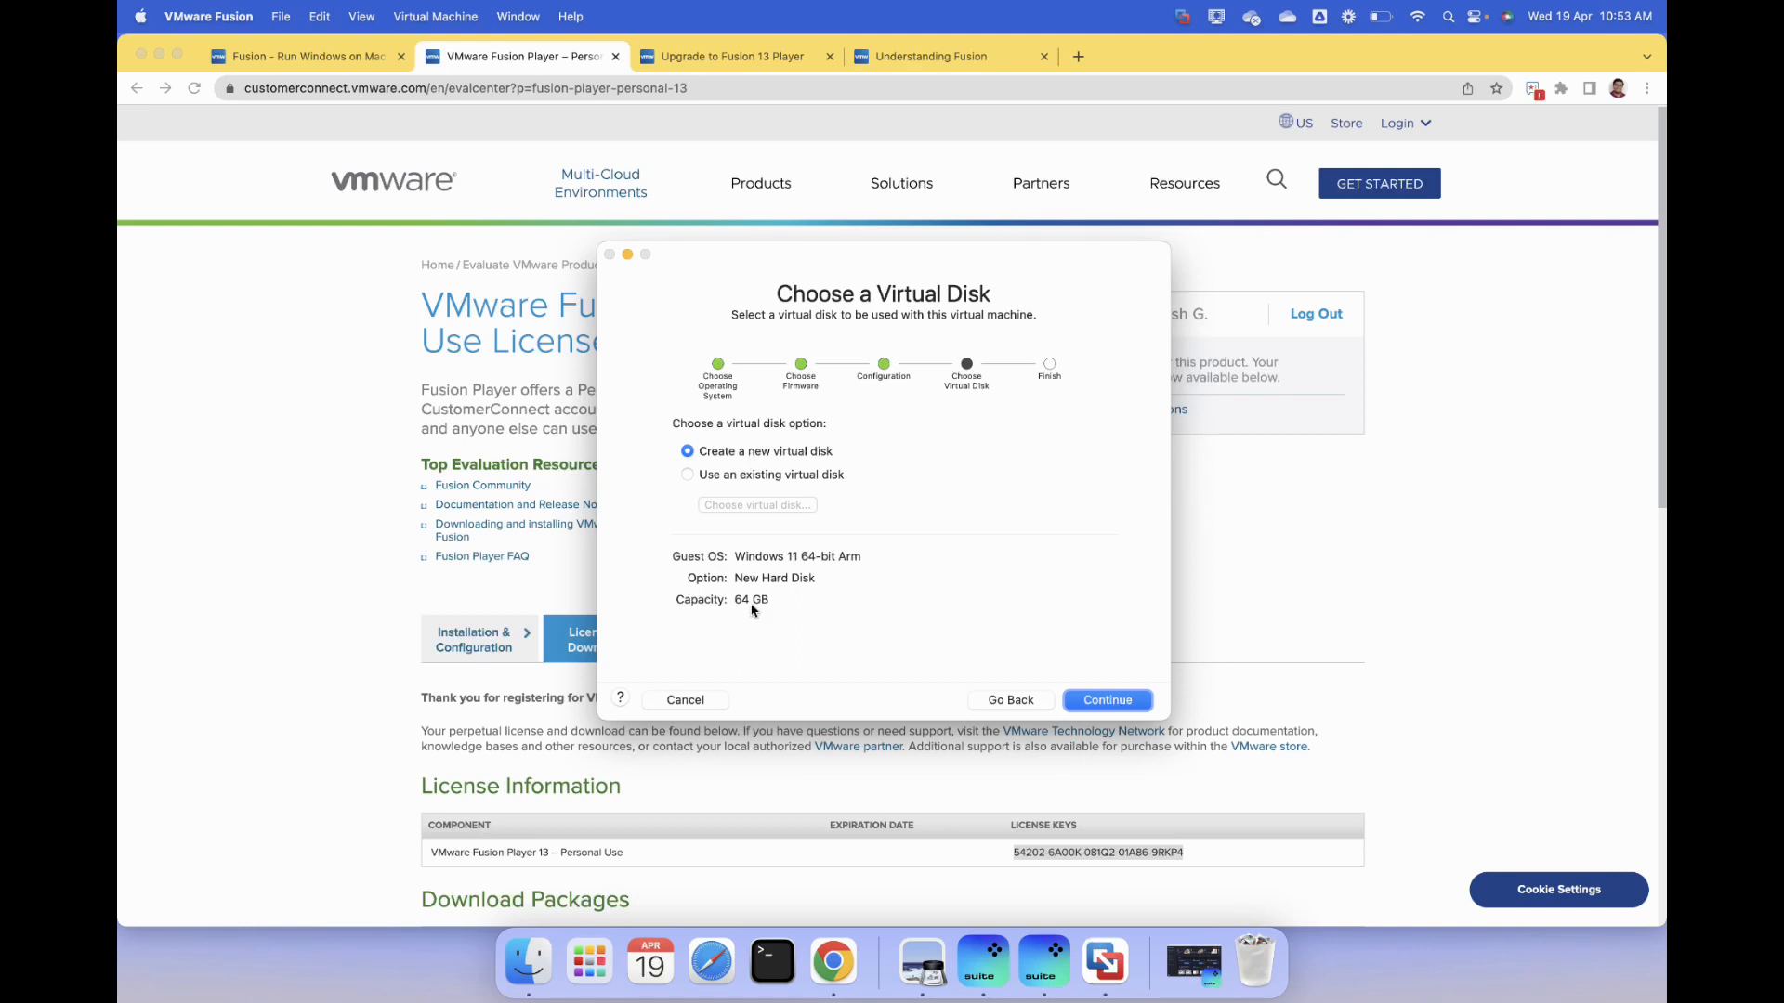
# - Create a new 64 GB virtual disk and save the virtual machine as "Windows 11 64-bit Arm" in the Virtual Machines folder
pyautogui.click(1107, 700)
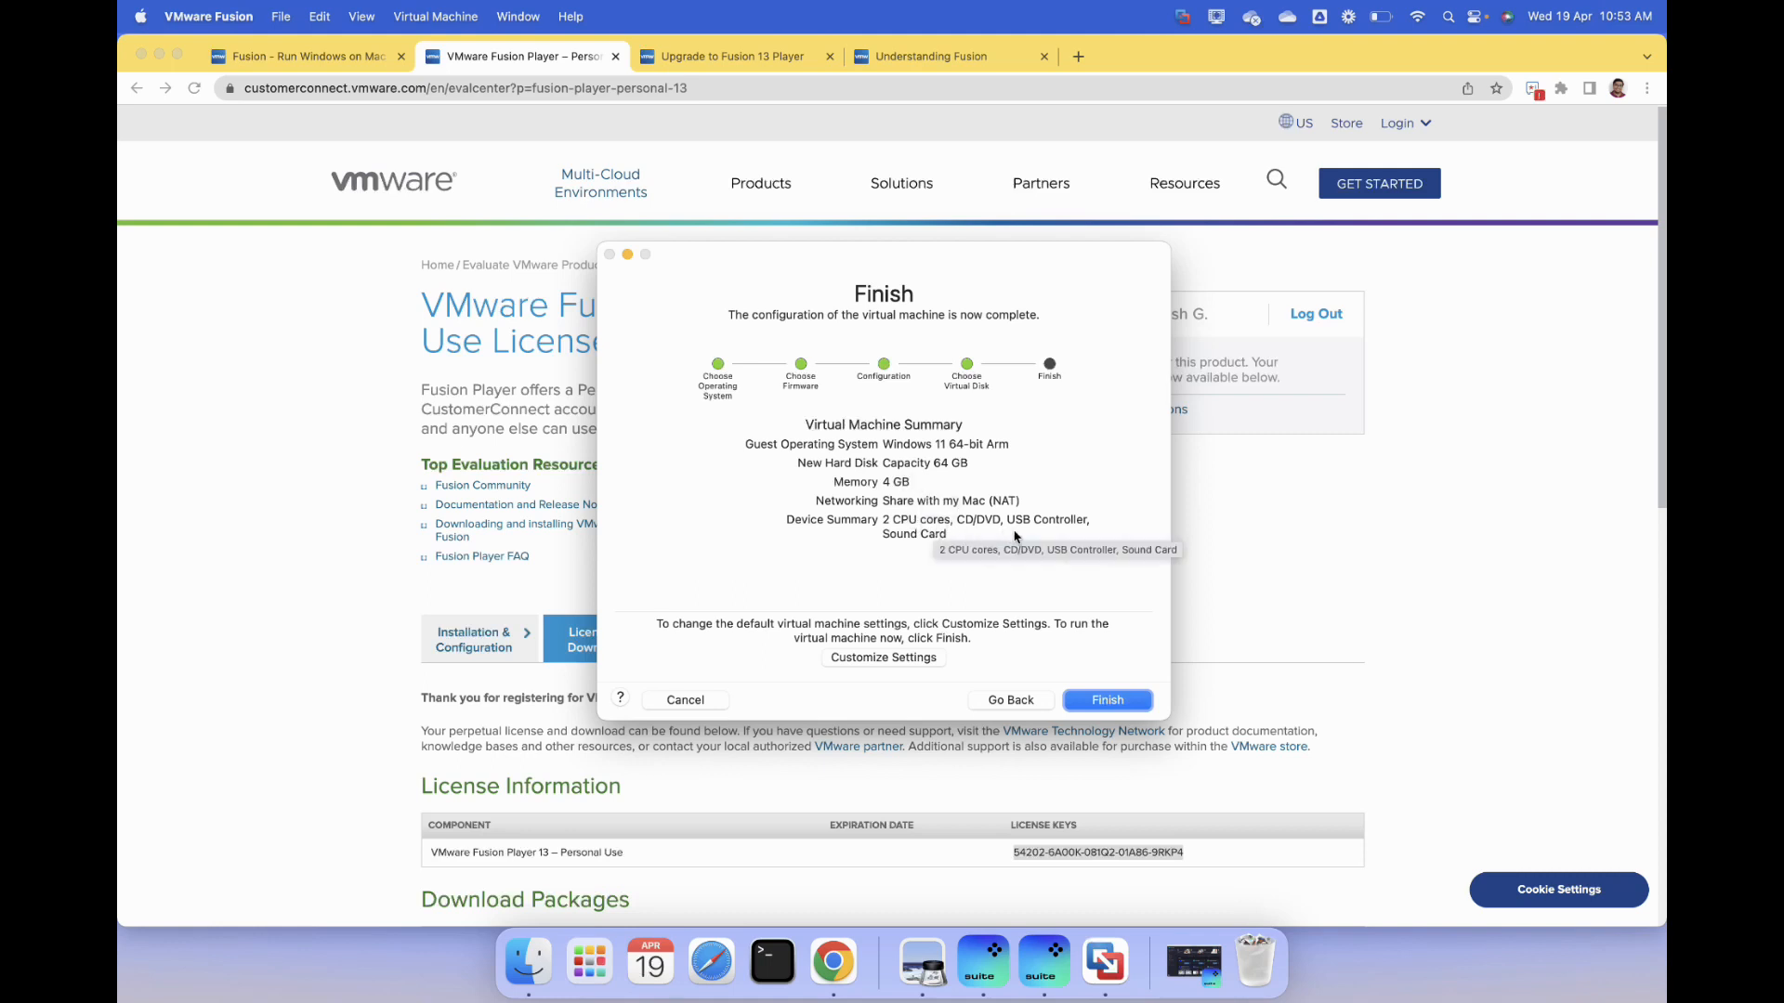
pyautogui.click(1132, 703)
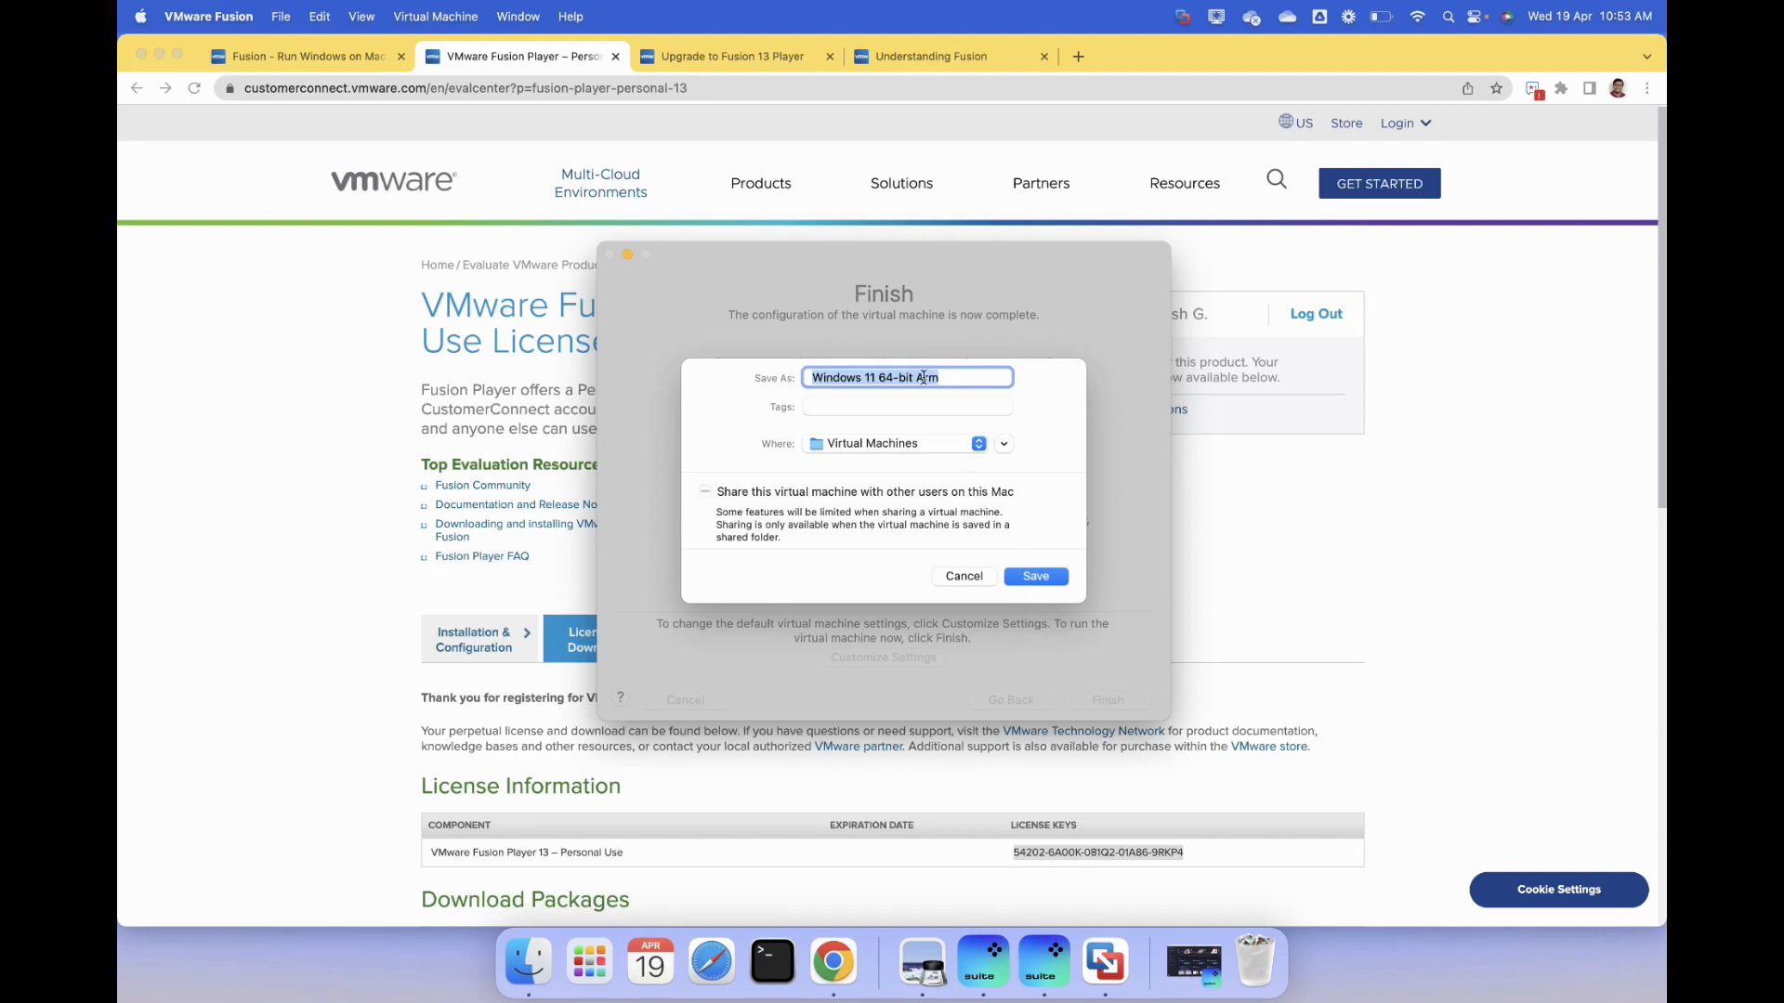
pyautogui.click(1035, 577)
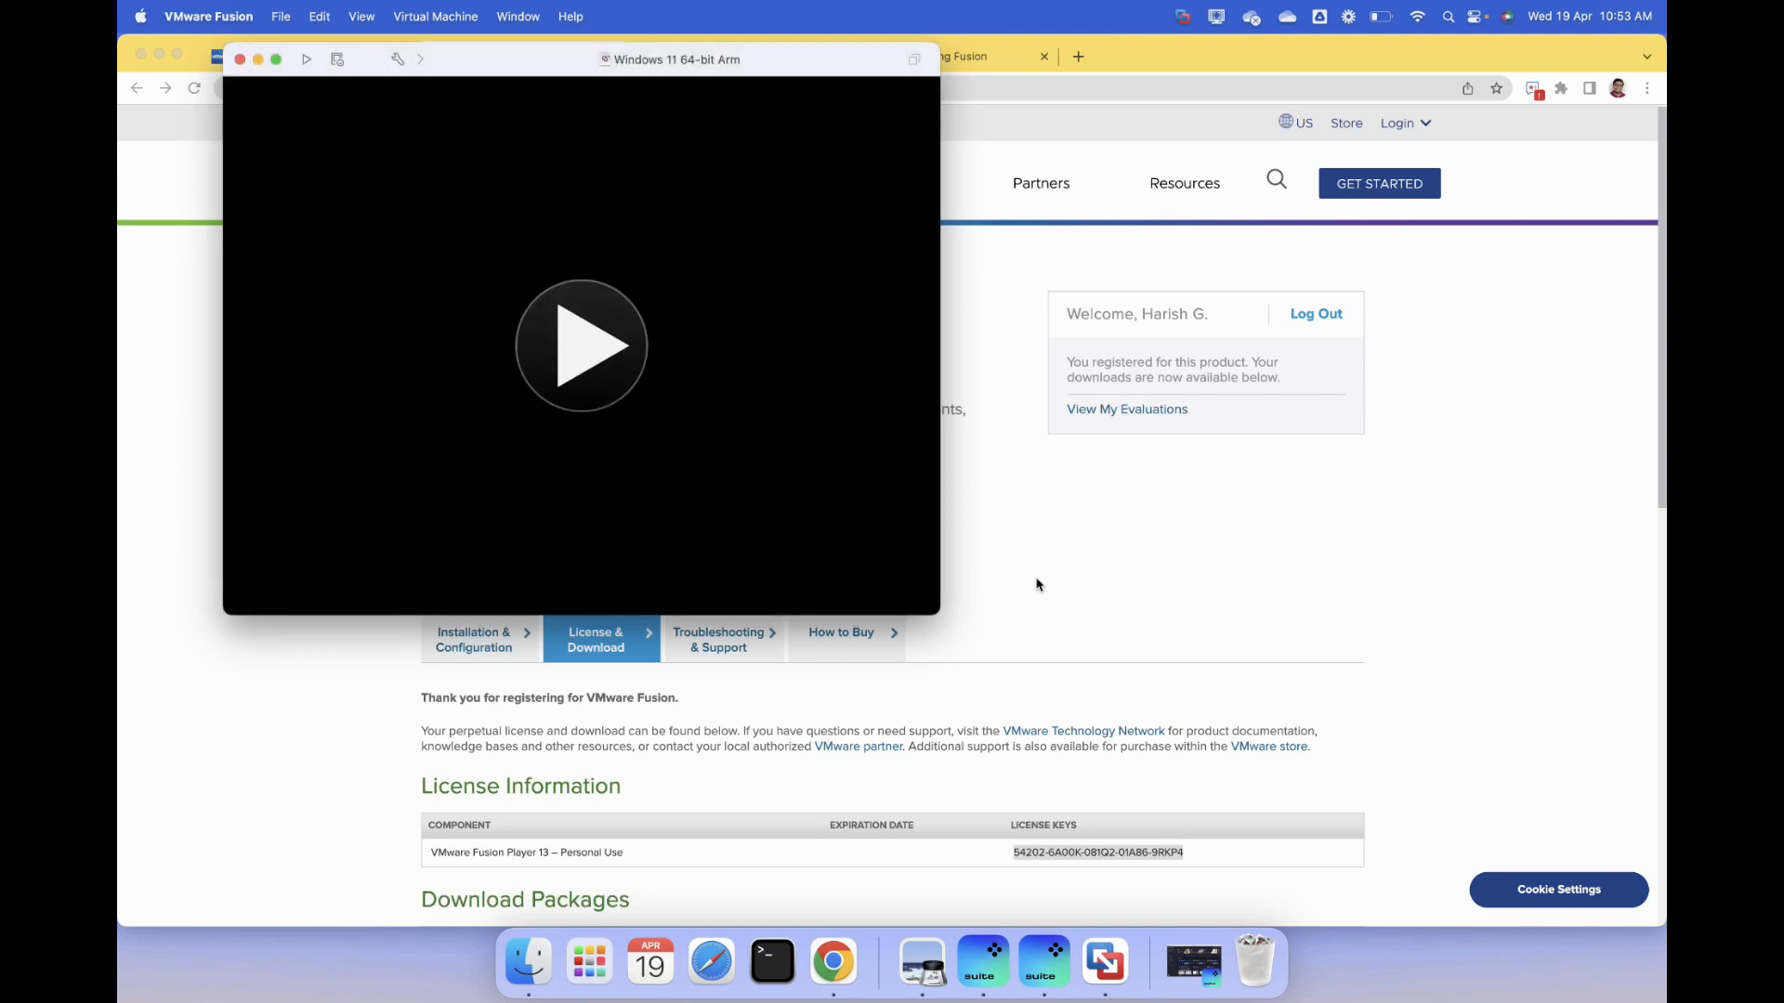
# - Start the Windows 11 64-bit Arm virtual machine and look over its settings overview
pyautogui.moveTo(522, 67); pyautogui.dragTo(944, 247)
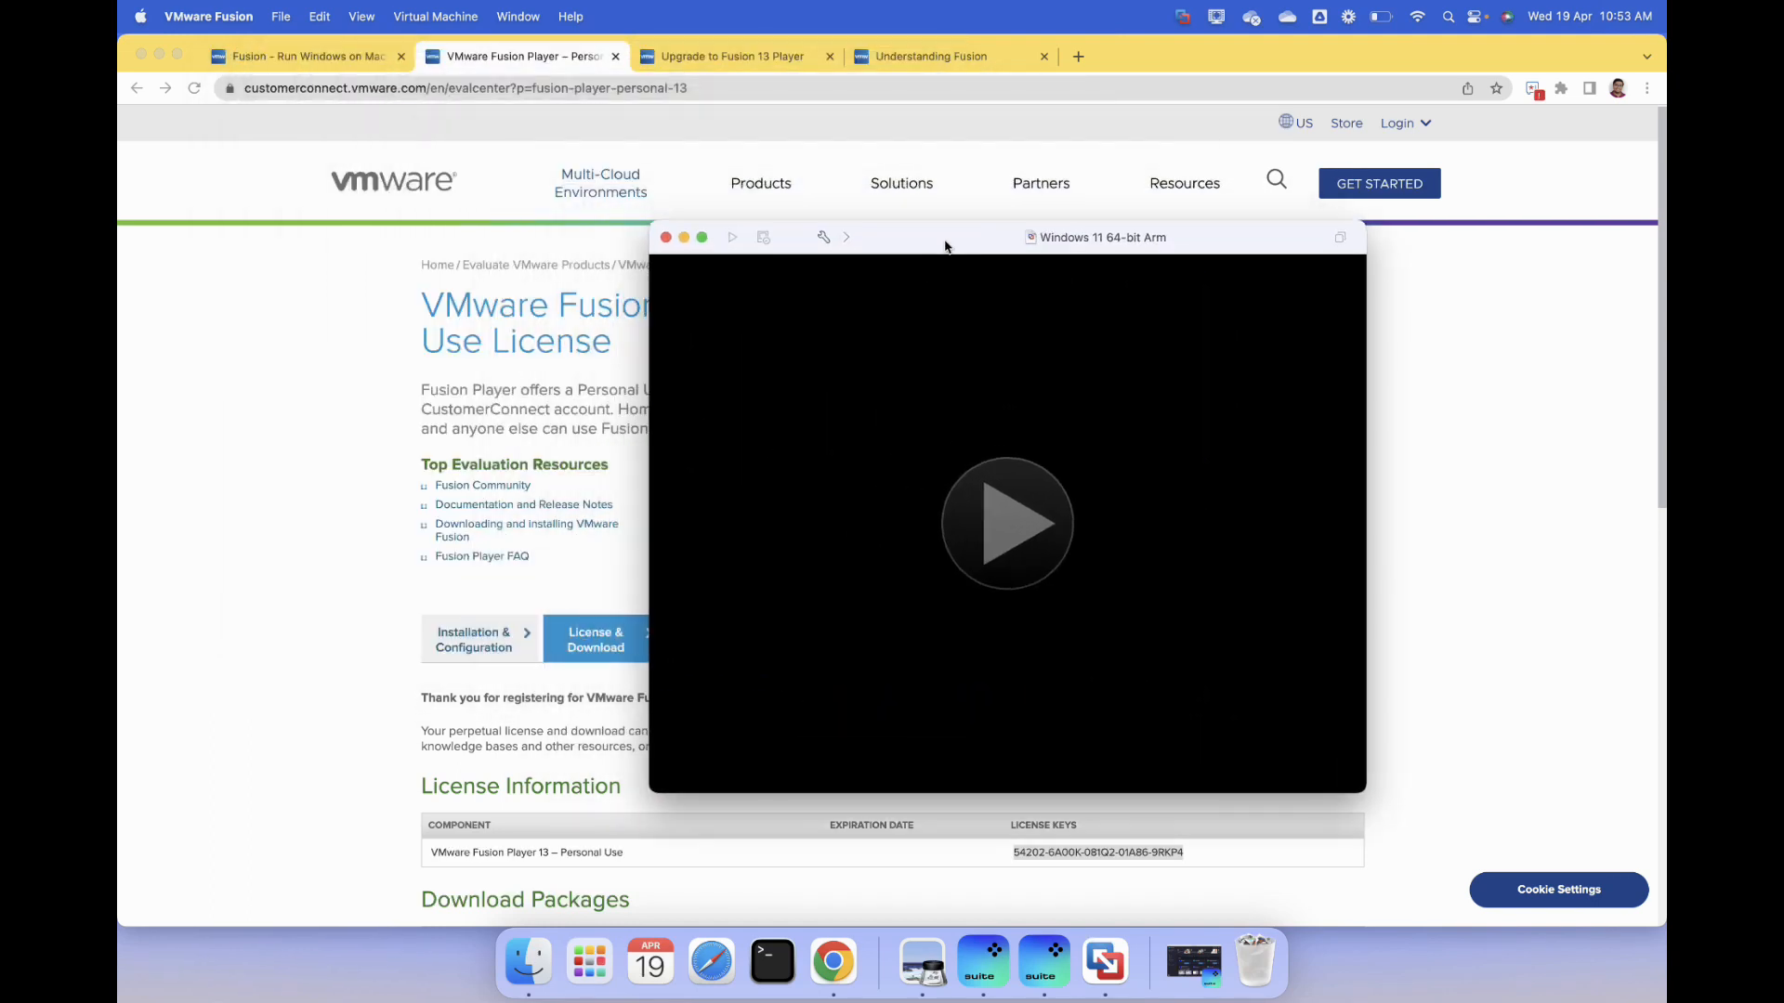
pyautogui.click(1050, 547)
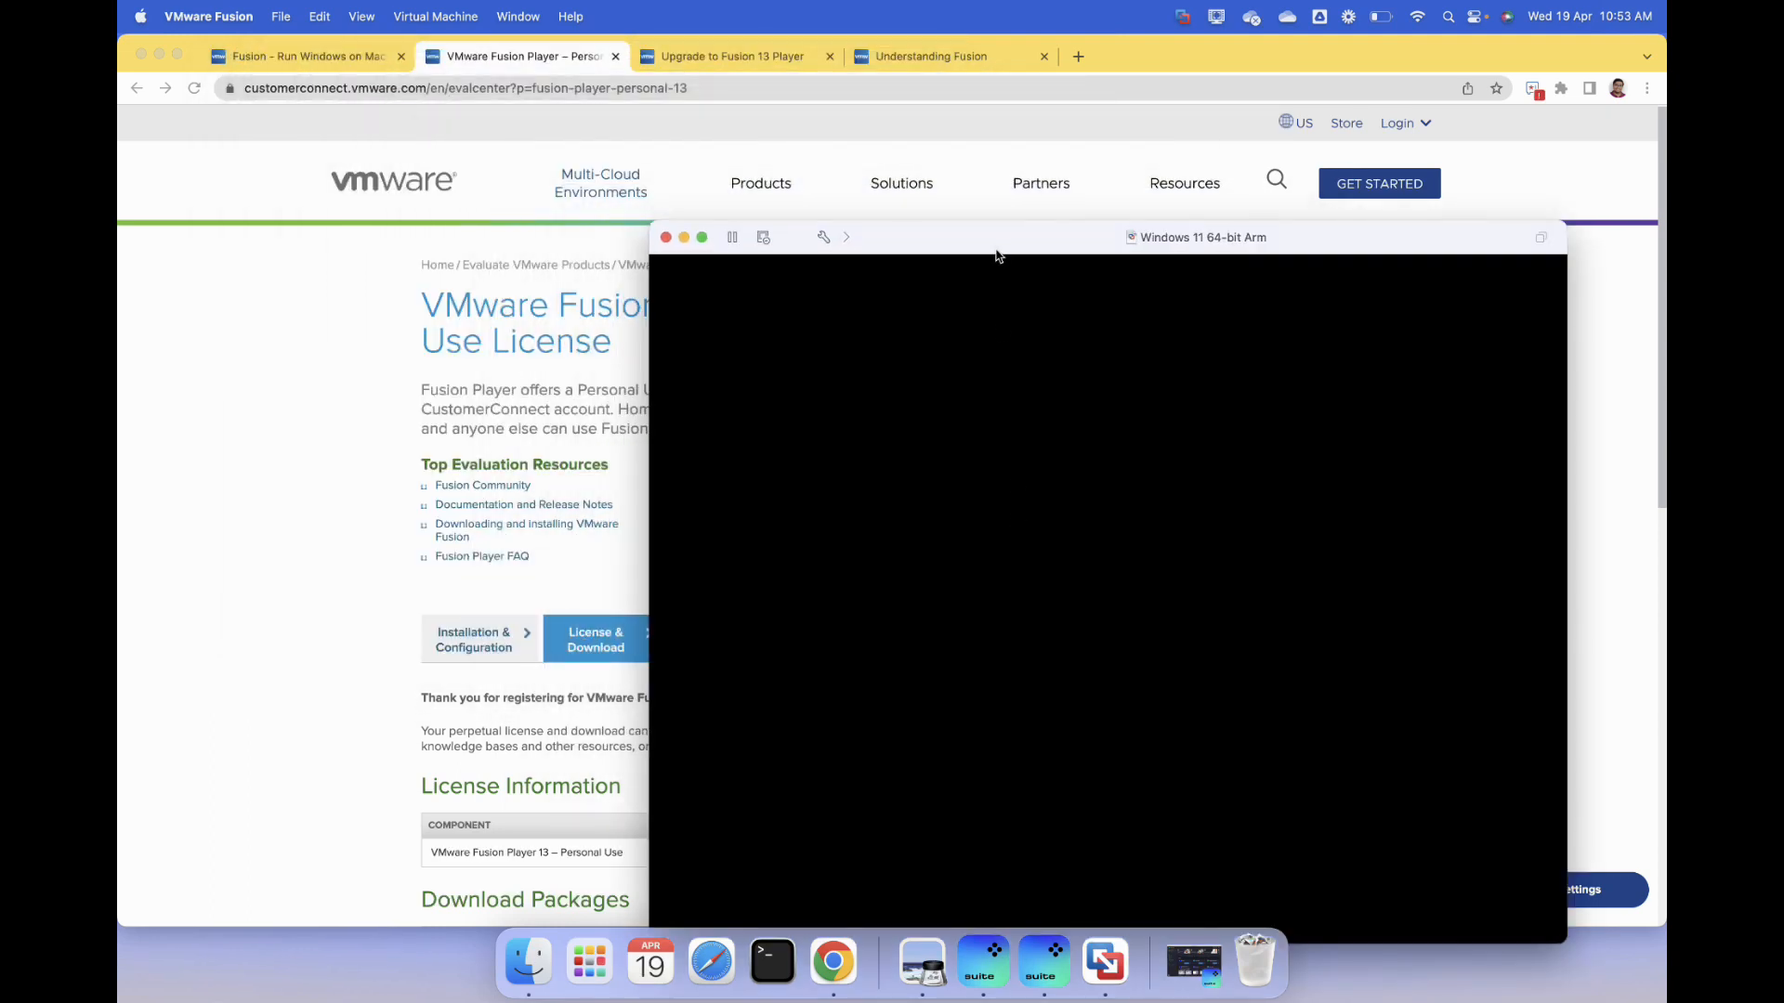
pyautogui.moveTo(994, 249); pyautogui.dragTo(899, 161)
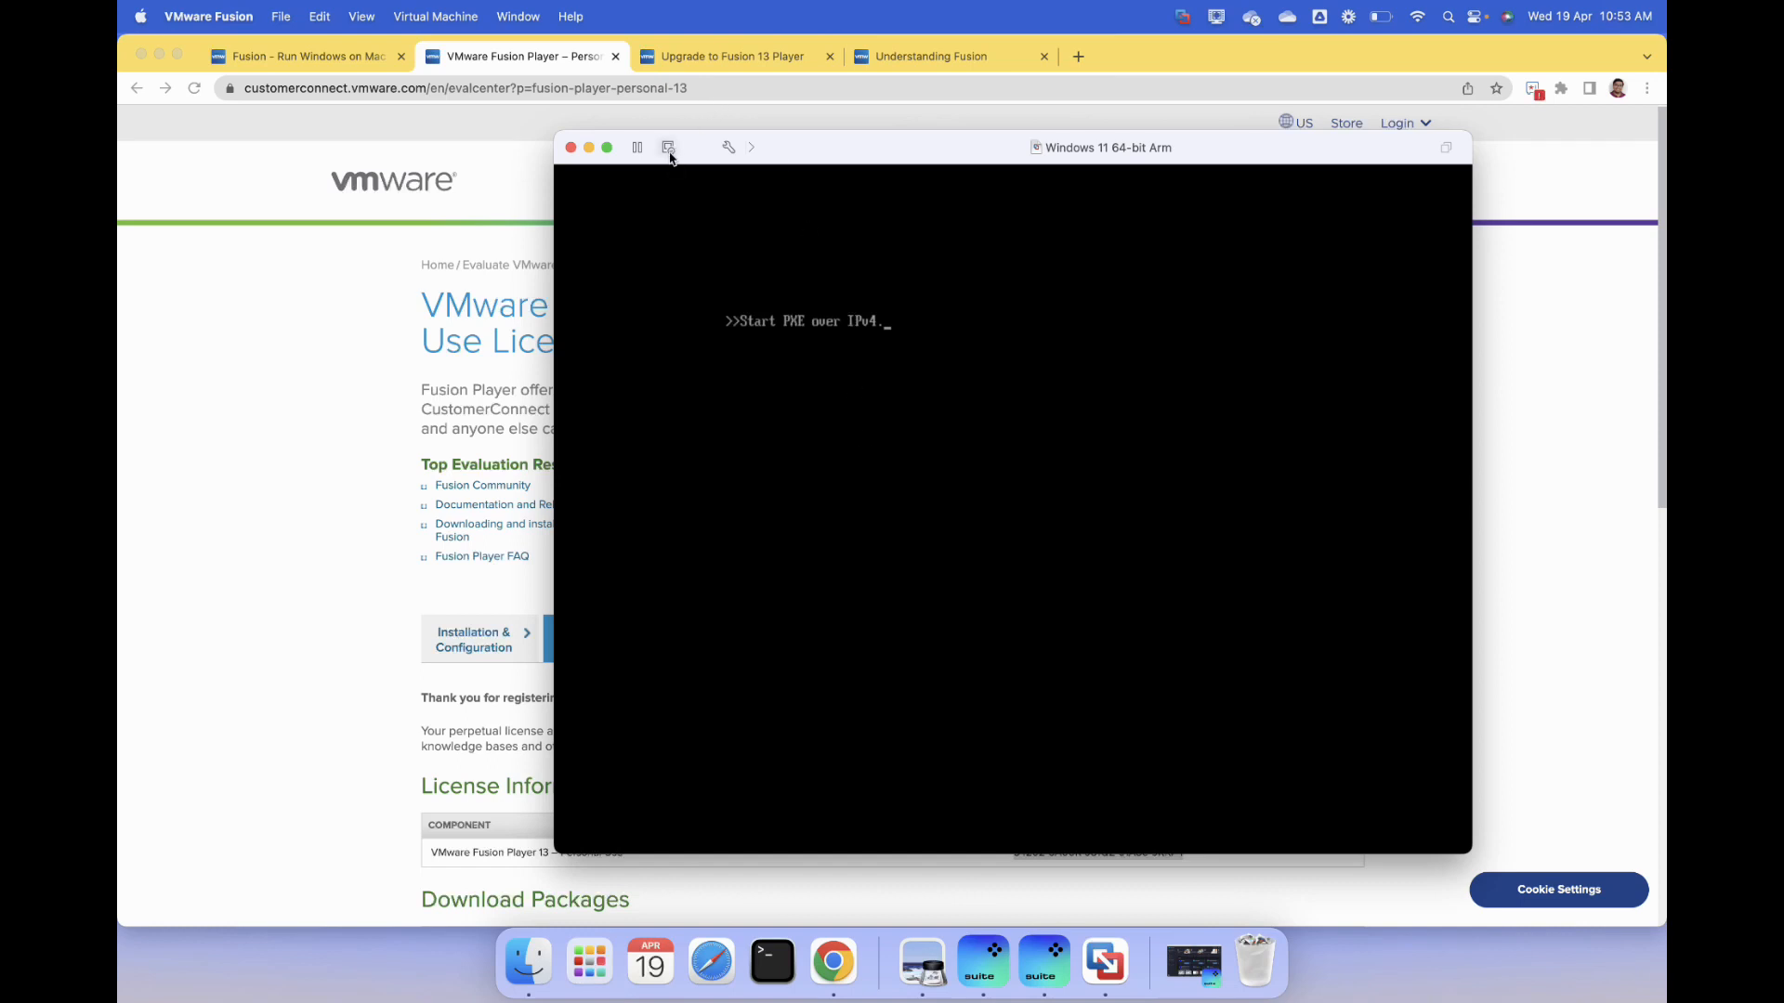
pyautogui.click(729, 150)
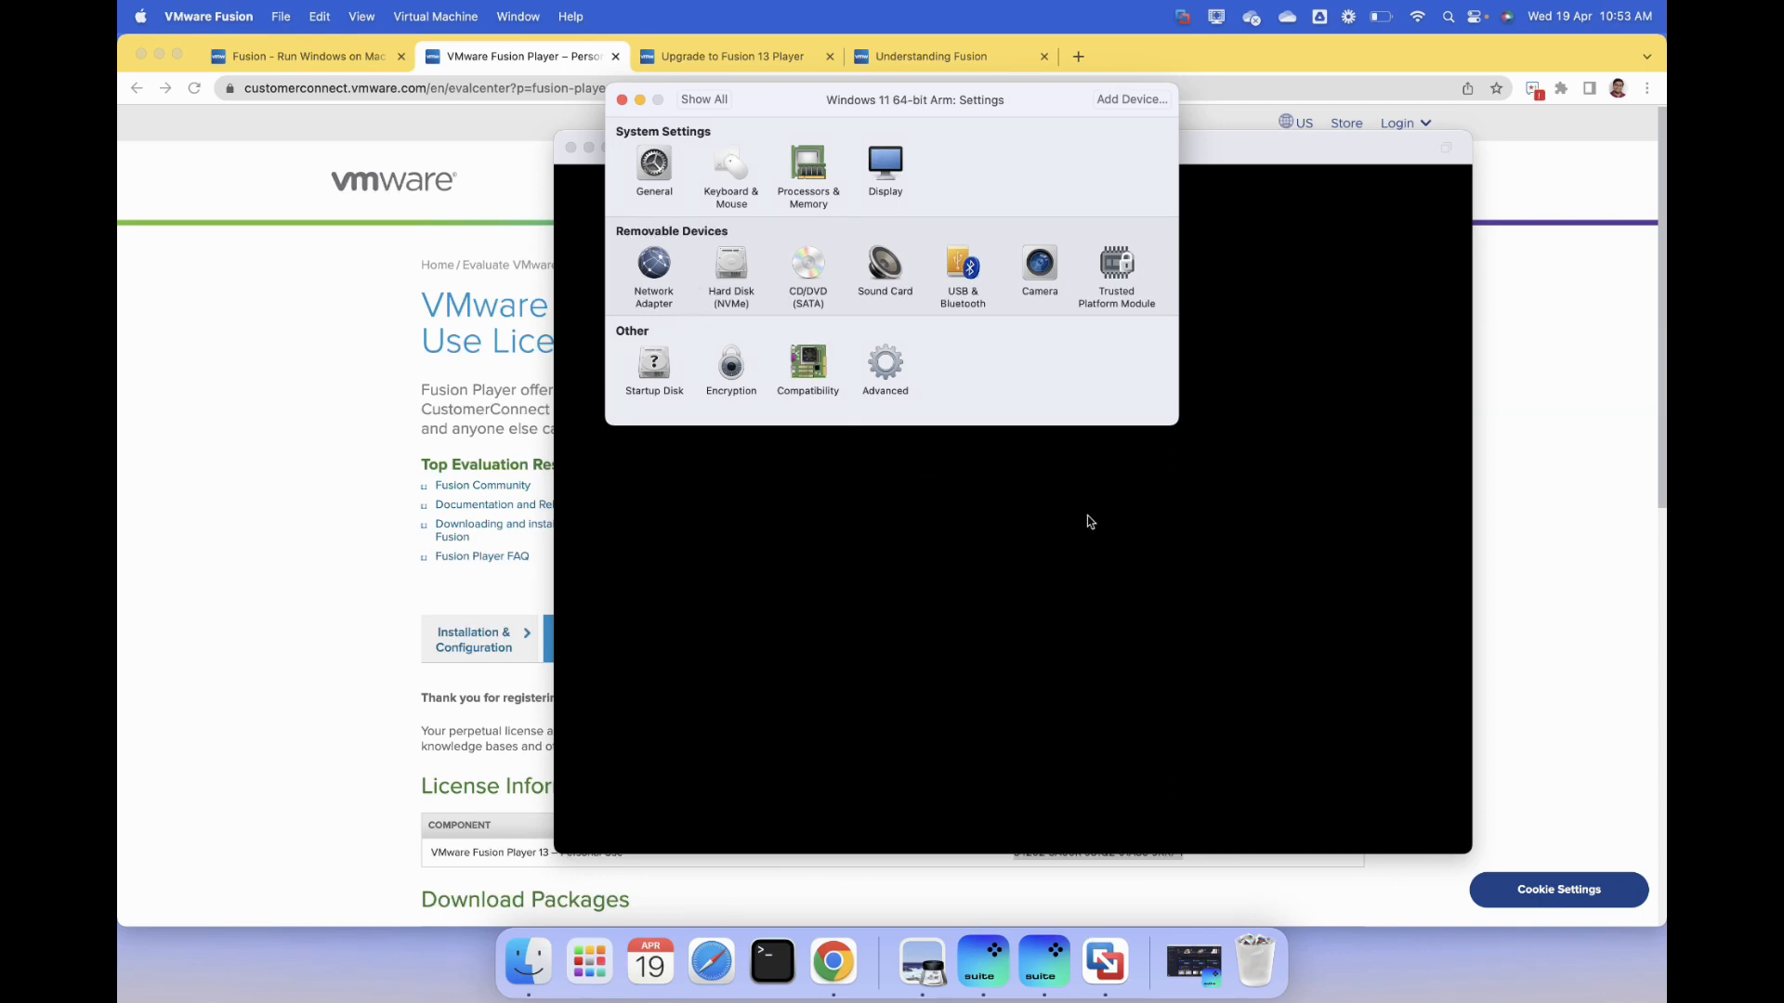
pyautogui.click(621, 99)
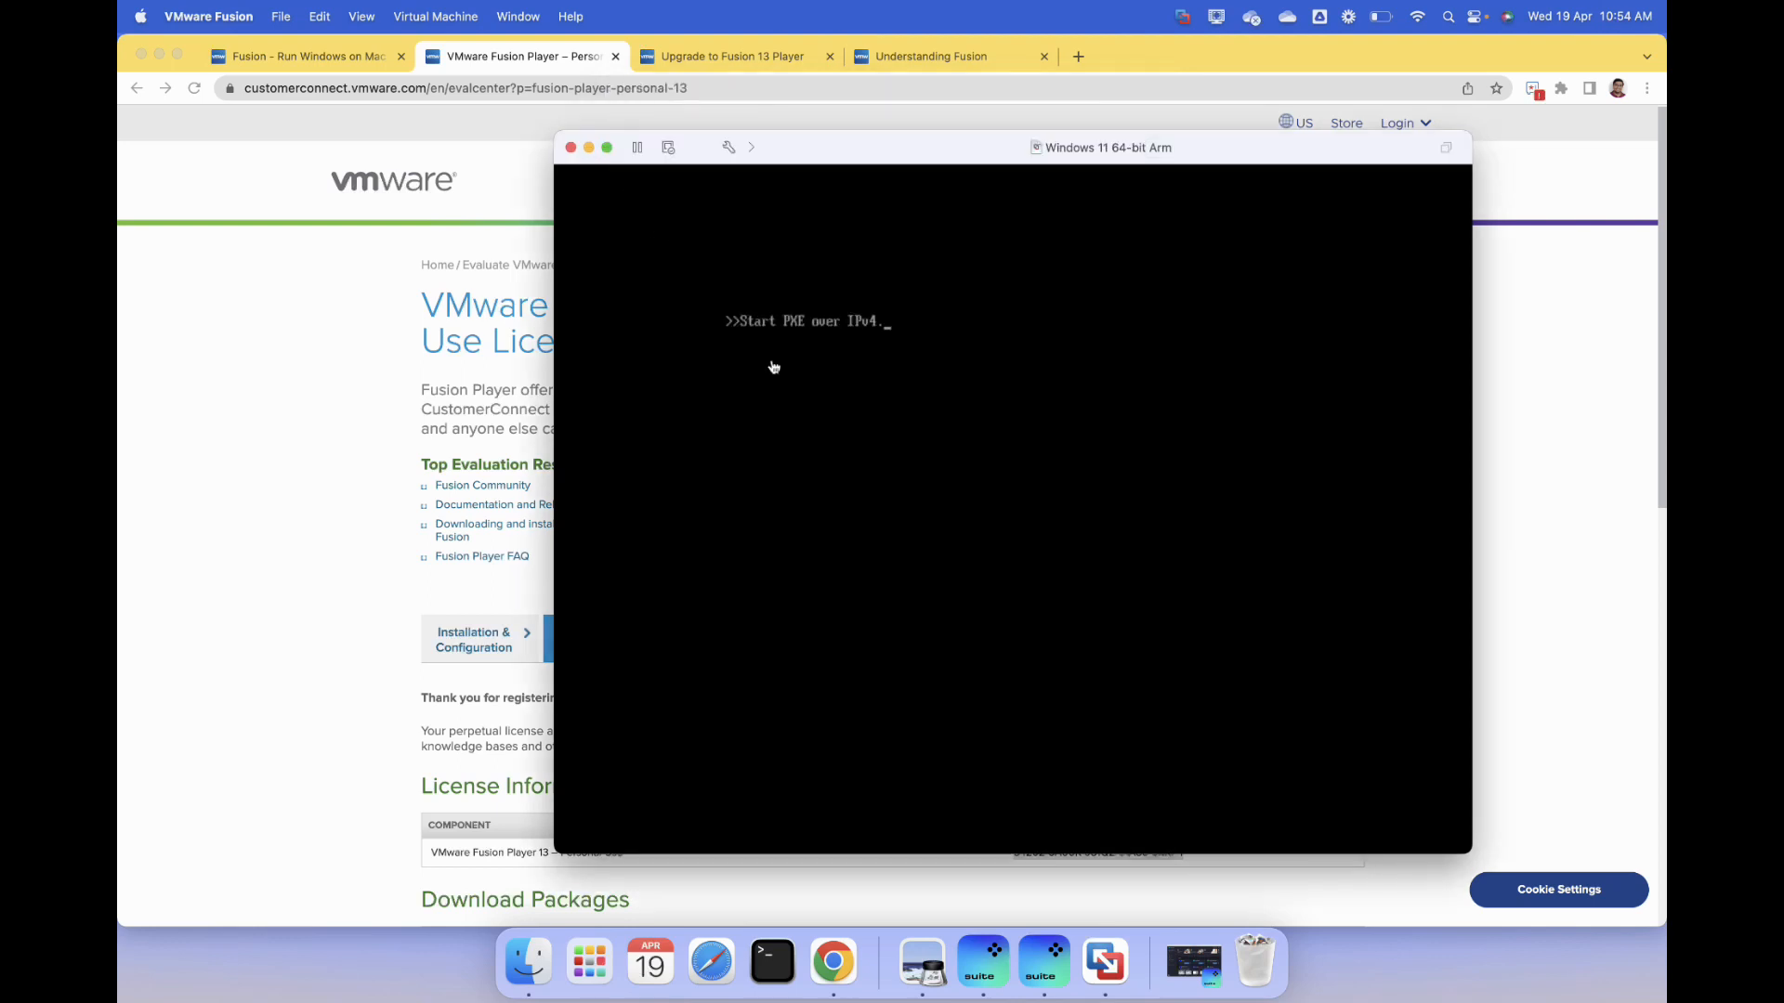